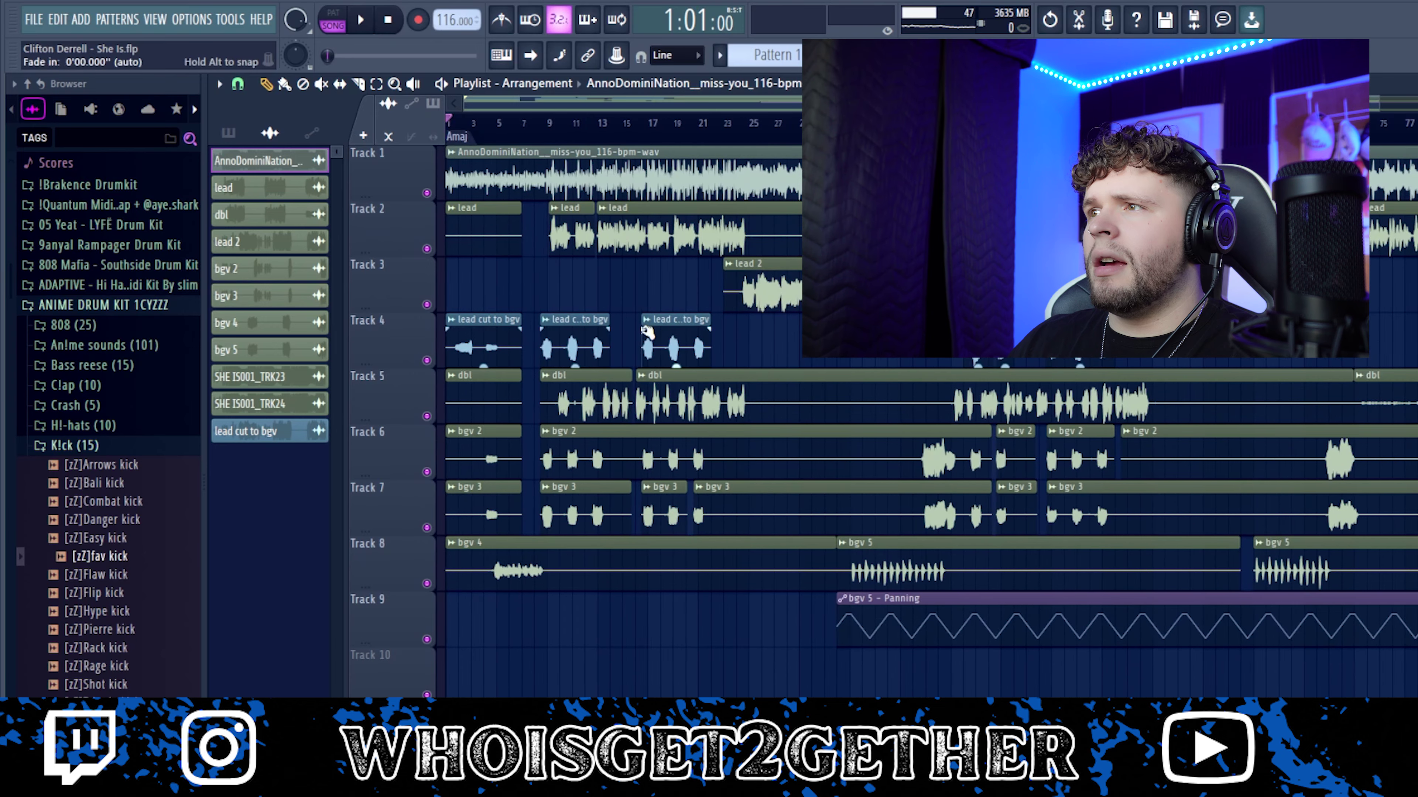
Review the ValhallaVintageVerb settings on the verb sidechain mixer track.
{"action": "scroll", "coordinate": [666, 333], "scroll_direction": "up", "scroll_amount": 3}
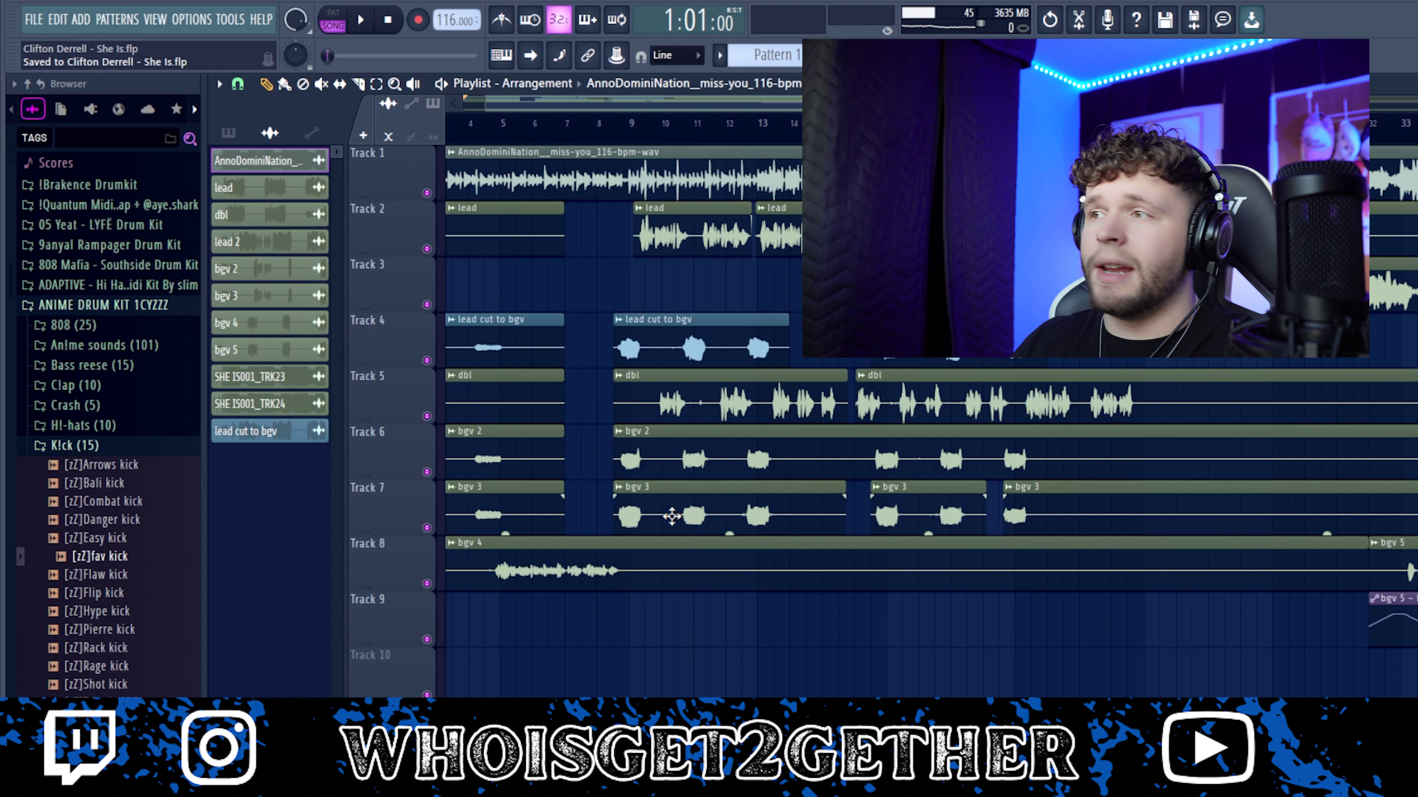
{"action": "key", "text": "F9"}
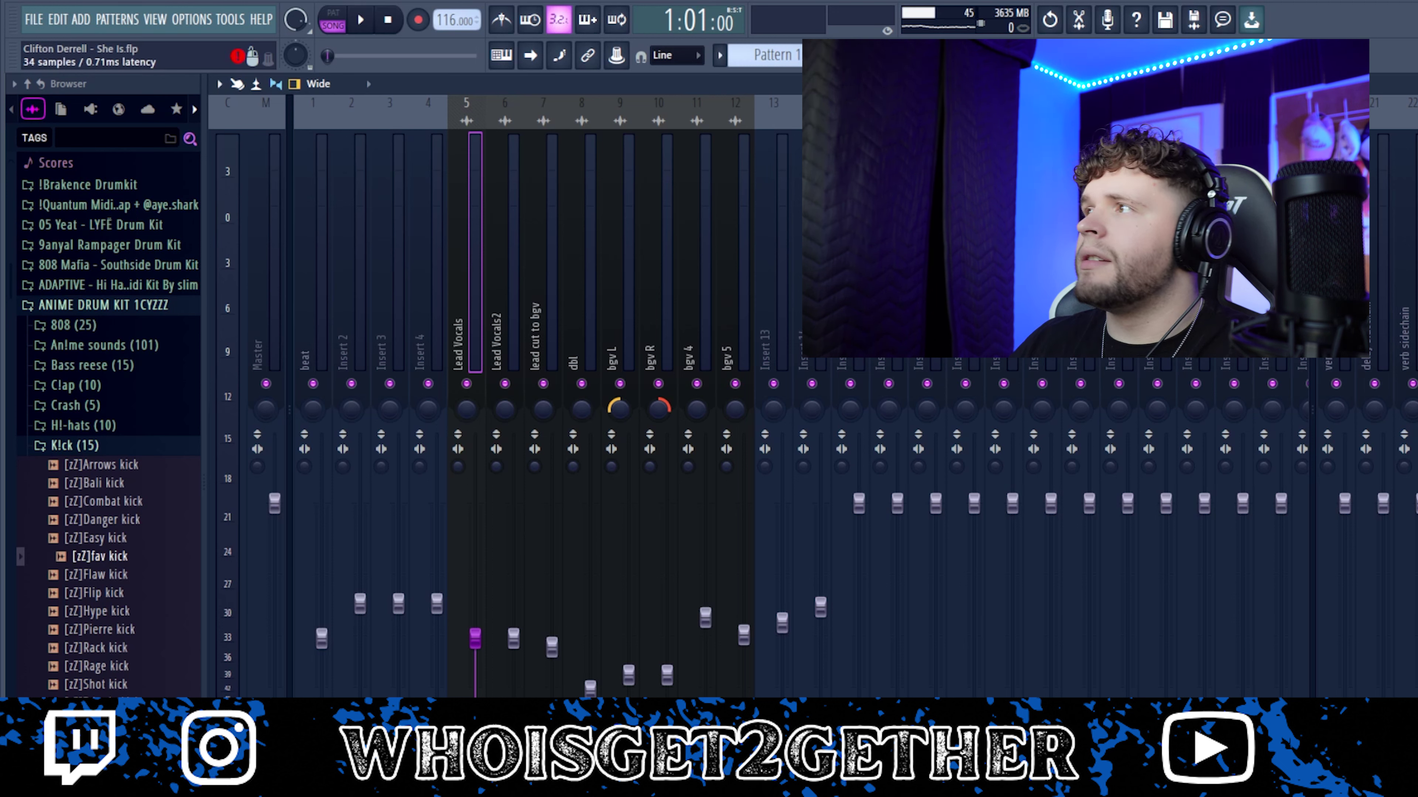
{"action": "left_click", "coordinate": [1415, 139]}
{"action": "left_click_drag", "start_coordinate": [819, 203], "coordinate": [548, 164]}
{"action": "left_click", "coordinate": [942, 167]}
{"action": "left_click", "coordinate": [1336, 312]}
{"action": "left_click", "coordinate": [1415, 140]}
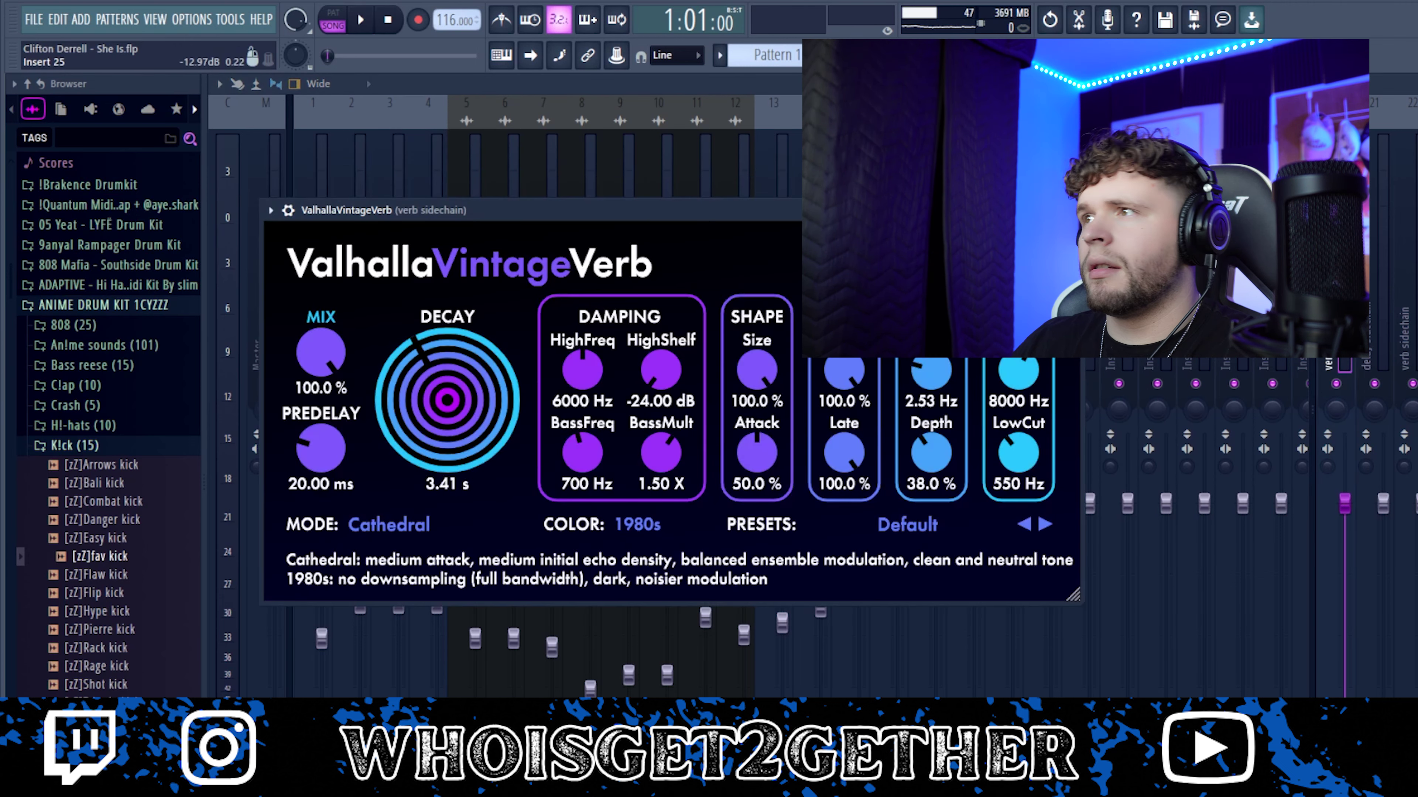
Examine the Fruity Delay 3 settings on the delay sidechain mixer track.
{"action": "left_click", "coordinate": [1371, 312]}
{"action": "left_click", "coordinate": [1416, 139]}
{"action": "left_click_drag", "start_coordinate": [914, 211], "coordinate": [762, 206]}
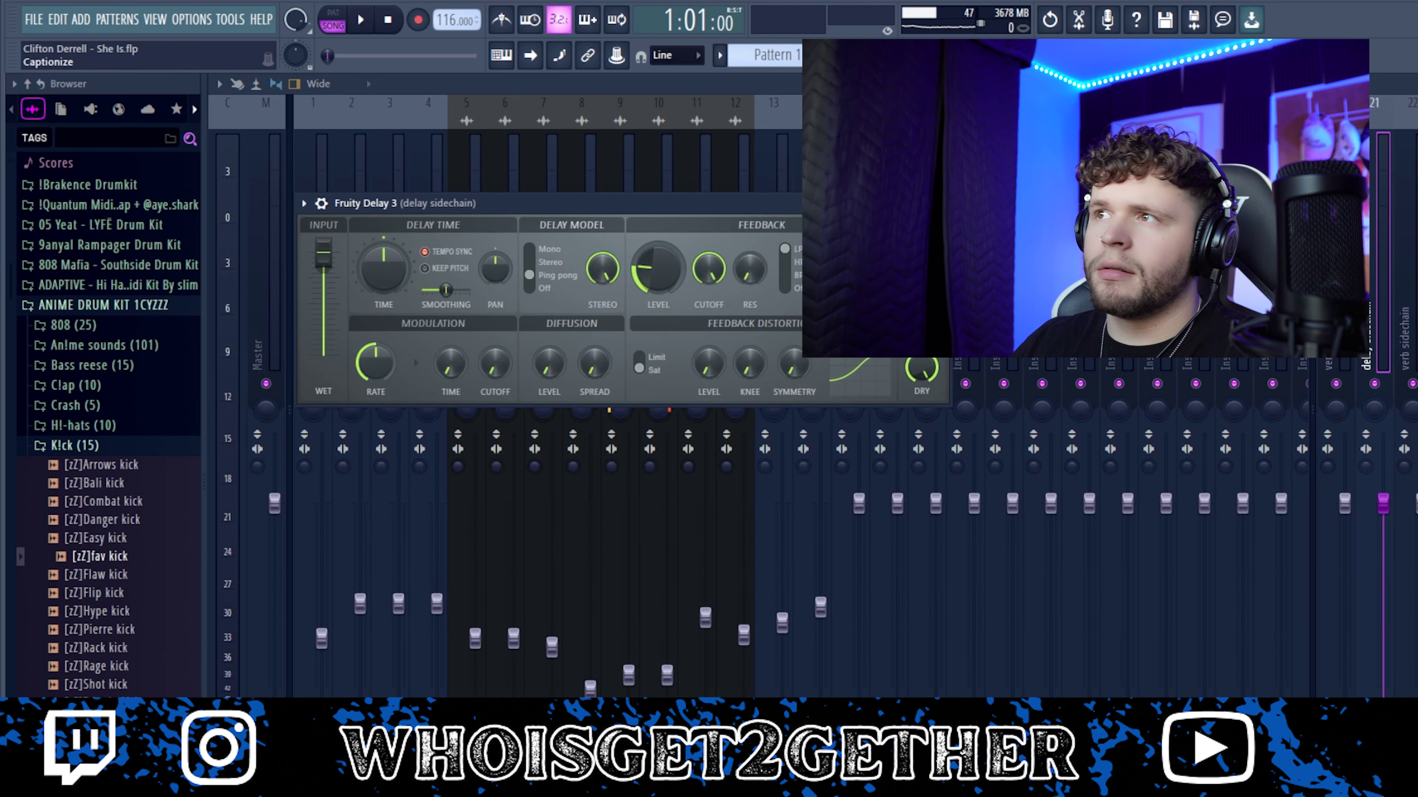
Play the arrangement with only the beat and lead vocal on Tracks 1 and 2, saving the project during playback.
{"action": "key", "text": "F5"}
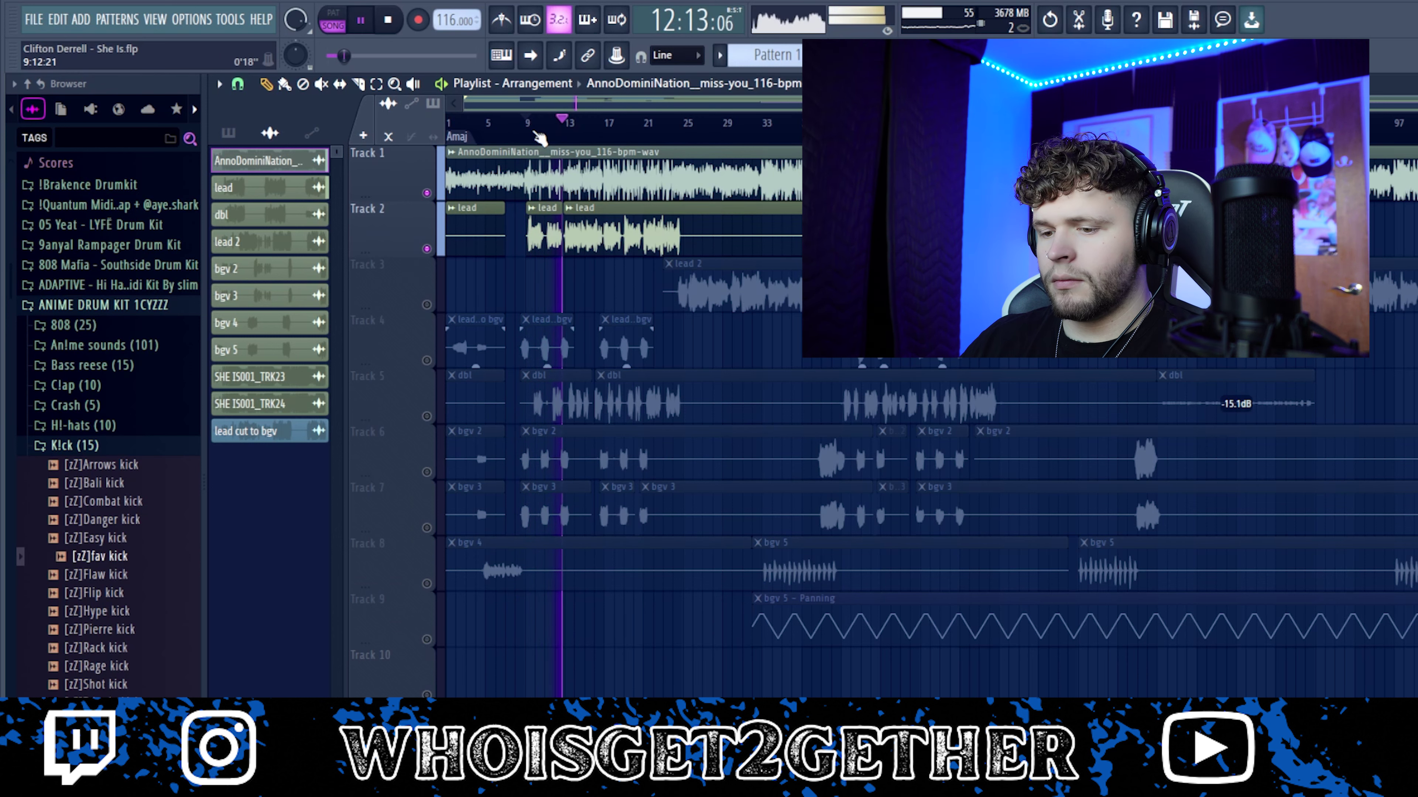
{"action": "key", "text": "ctrl+s"}
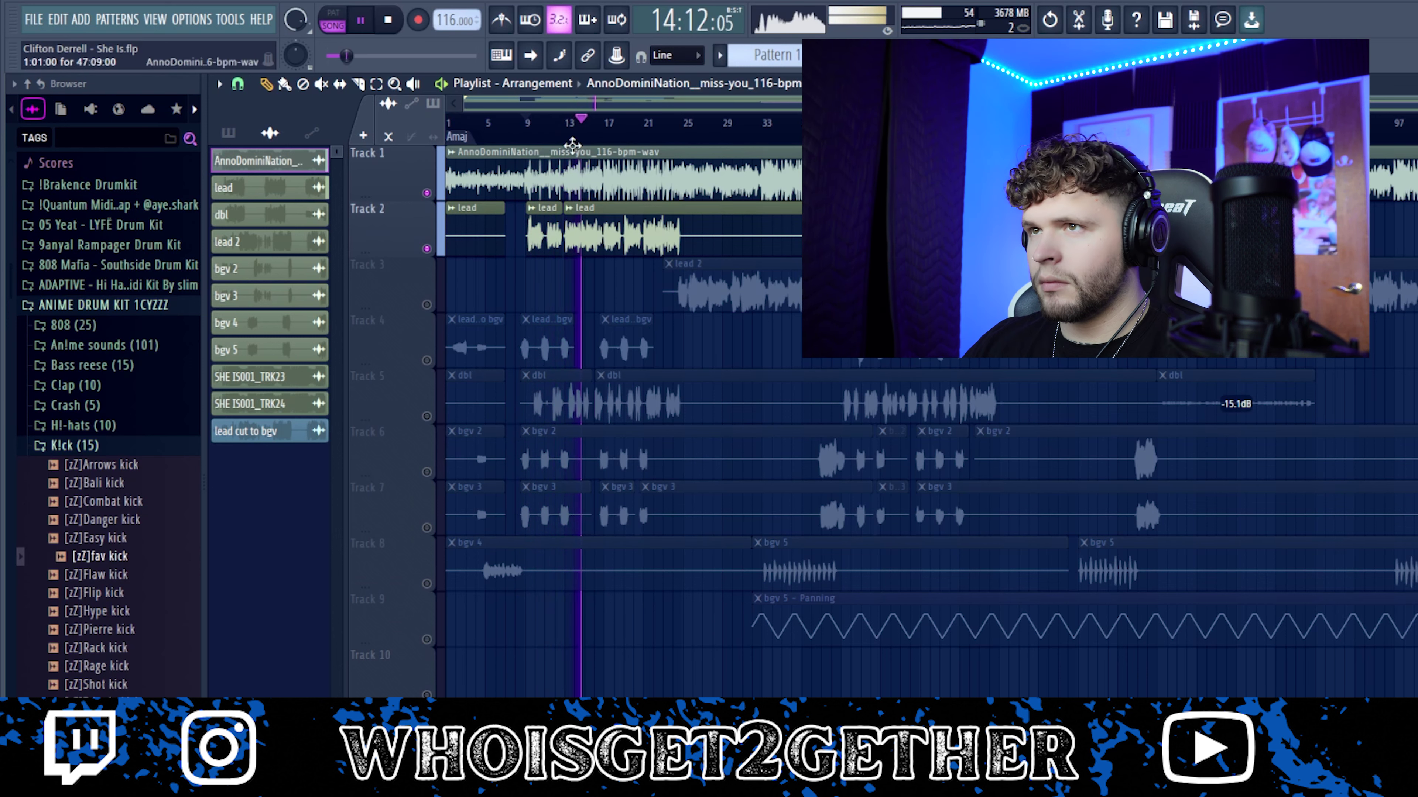
{"action": "scroll", "coordinate": [502, 219], "scroll_direction": "up", "scroll_amount": 2}
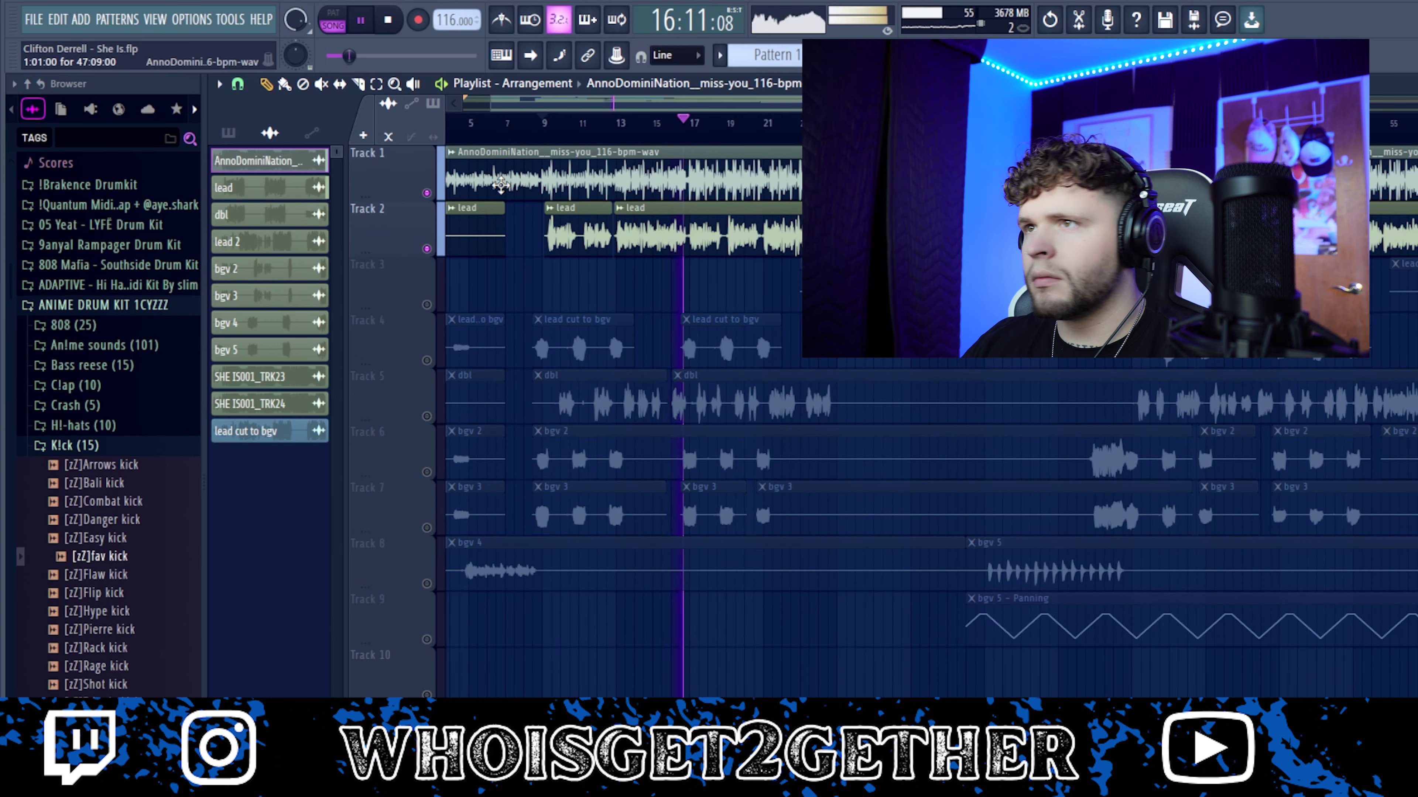
{"action": "left_click", "coordinate": [394, 21]}
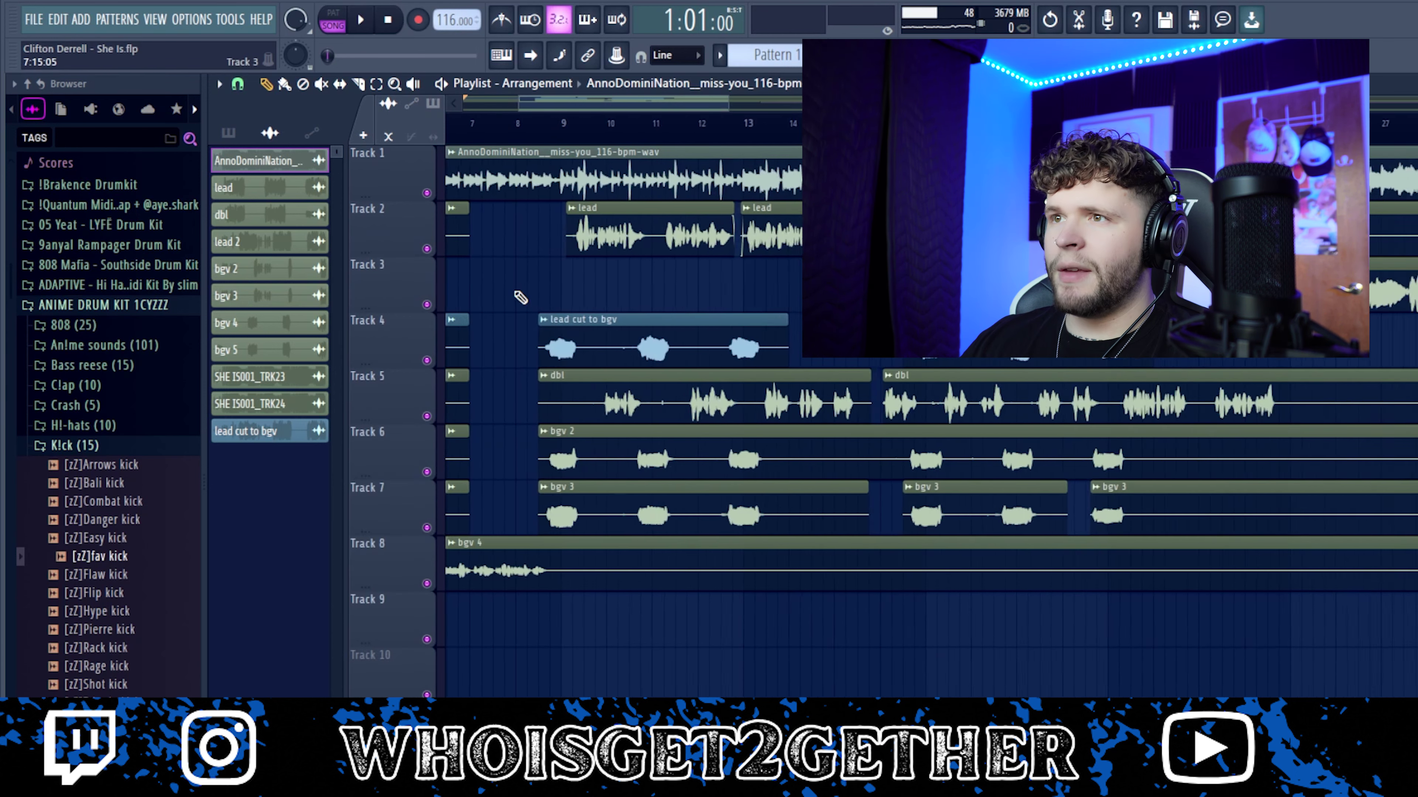
Place the playhead between bars 9 and 10, and review the dbl mixer track's Fruity Stereo Shaper and Decapitator settings.
{"action": "scroll", "coordinate": [520, 298], "scroll_direction": "up", "scroll_amount": 1, "text": "ctrl"}
{"action": "left_click", "coordinate": [612, 120]}
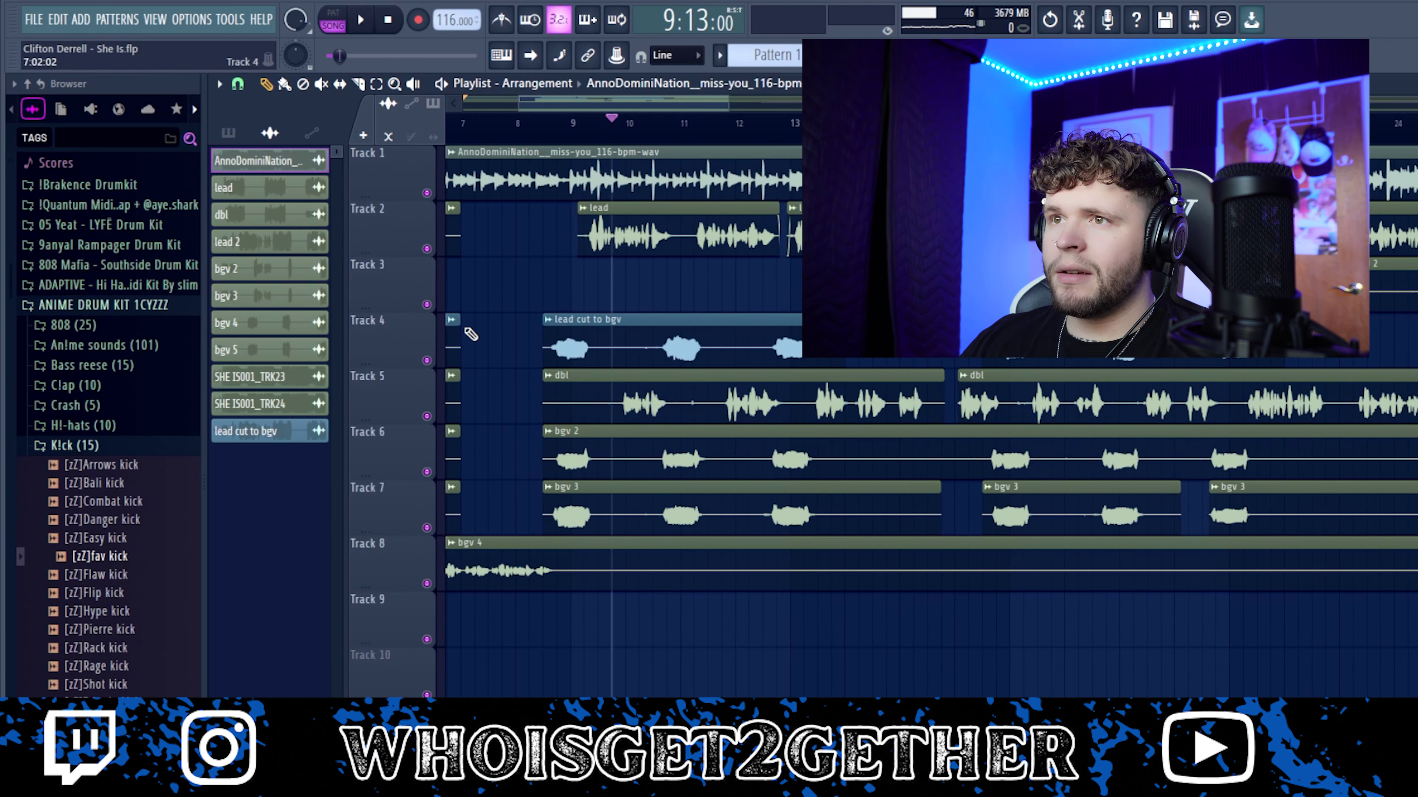
{"action": "key", "text": "F9"}
{"action": "left_click_drag", "start_coordinate": [737, 196], "coordinate": [600, 198]}
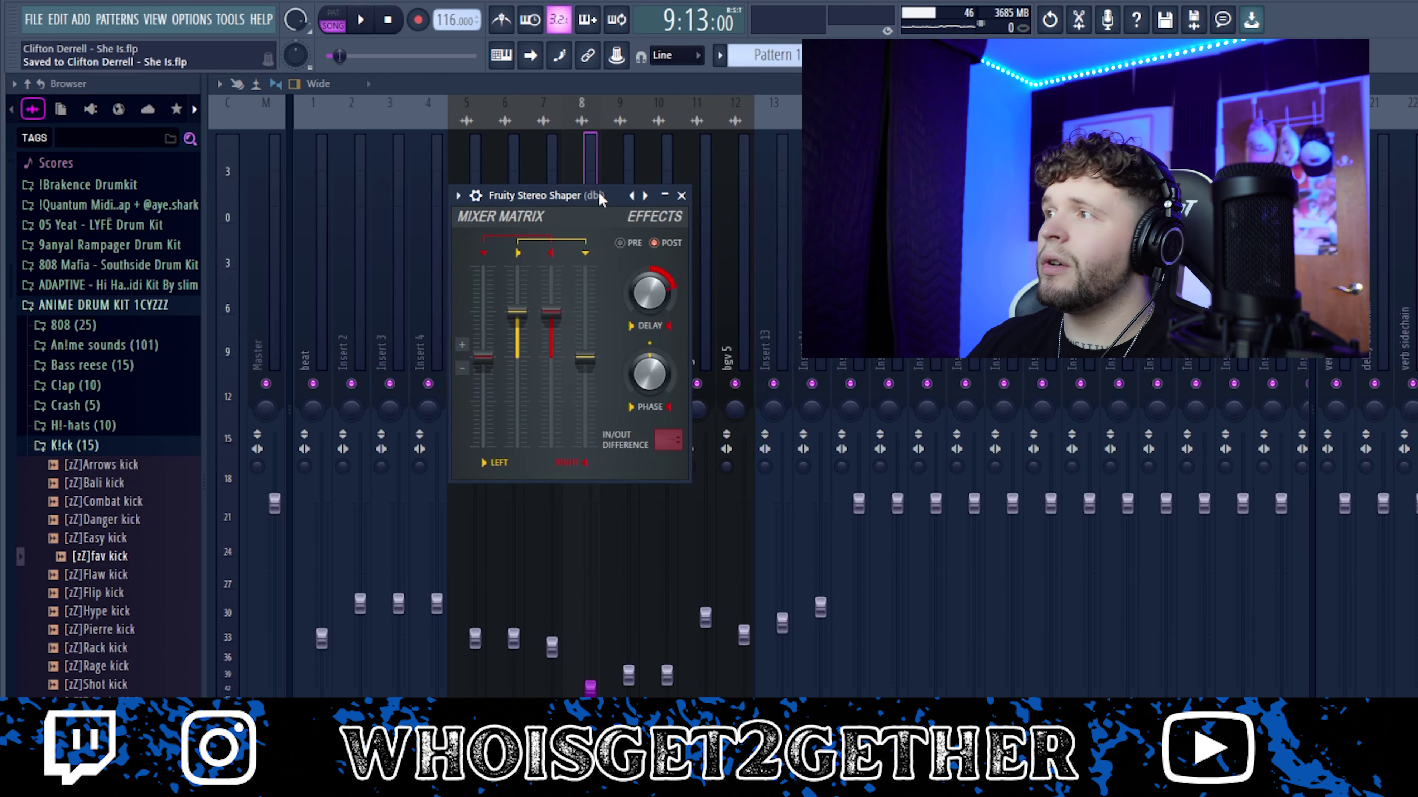
{"action": "left_click", "coordinate": [681, 196]}
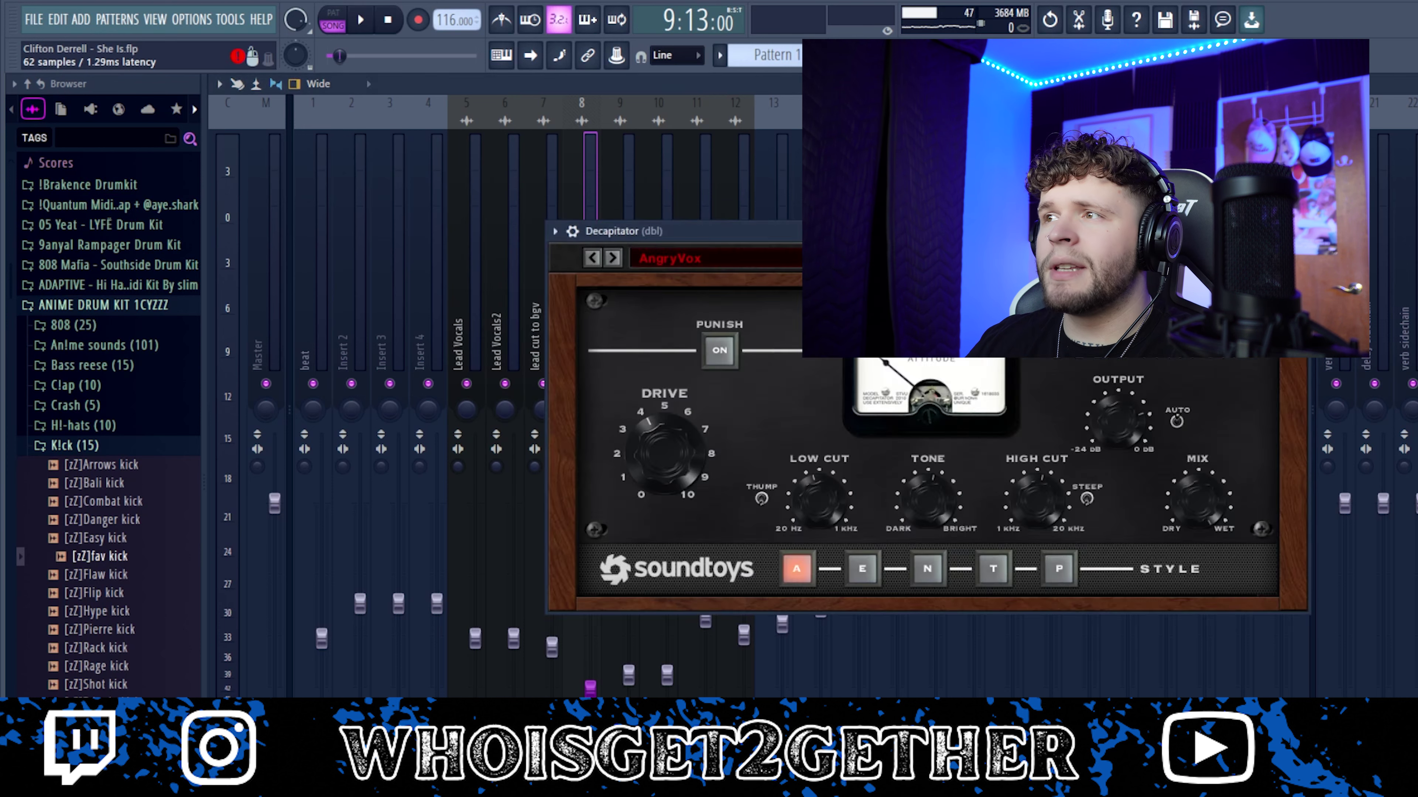
{"action": "left_click_drag", "start_coordinate": [669, 231], "coordinate": [404, 204]}
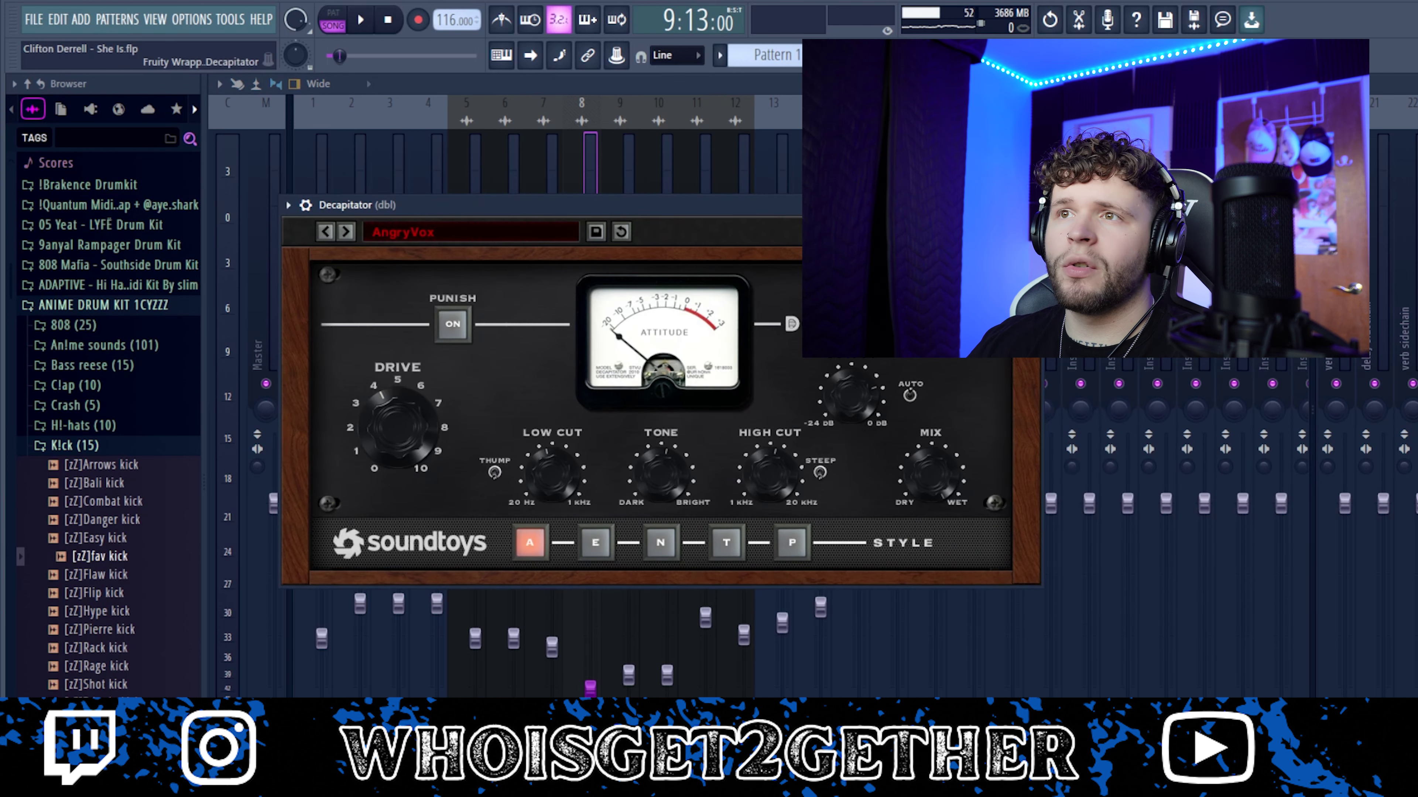
{"action": "left_click", "coordinate": [1031, 205]}
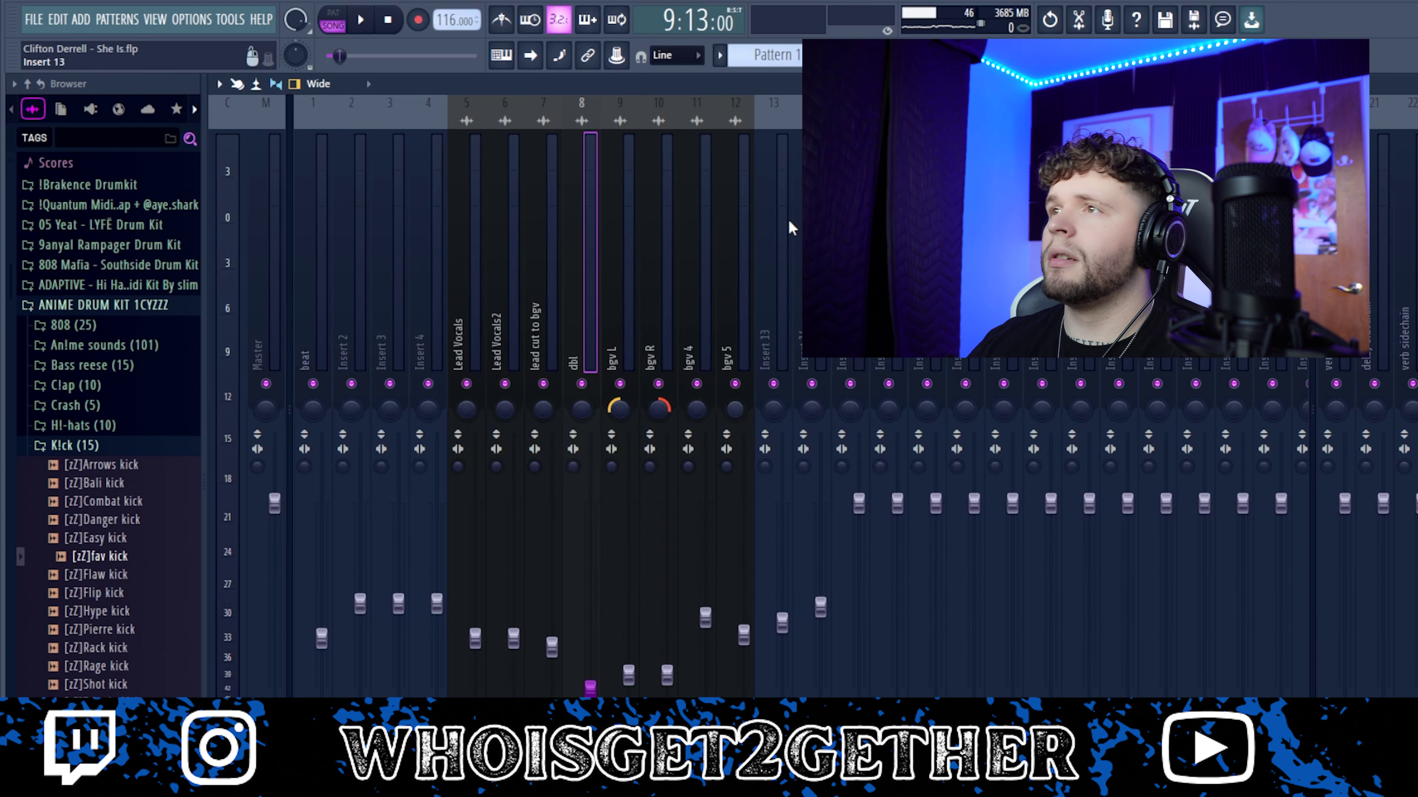
Play the soloed dbl vocals on Track 5, unmuting the lead vocal and the beat during playback.
{"action": "key", "text": "F5"}
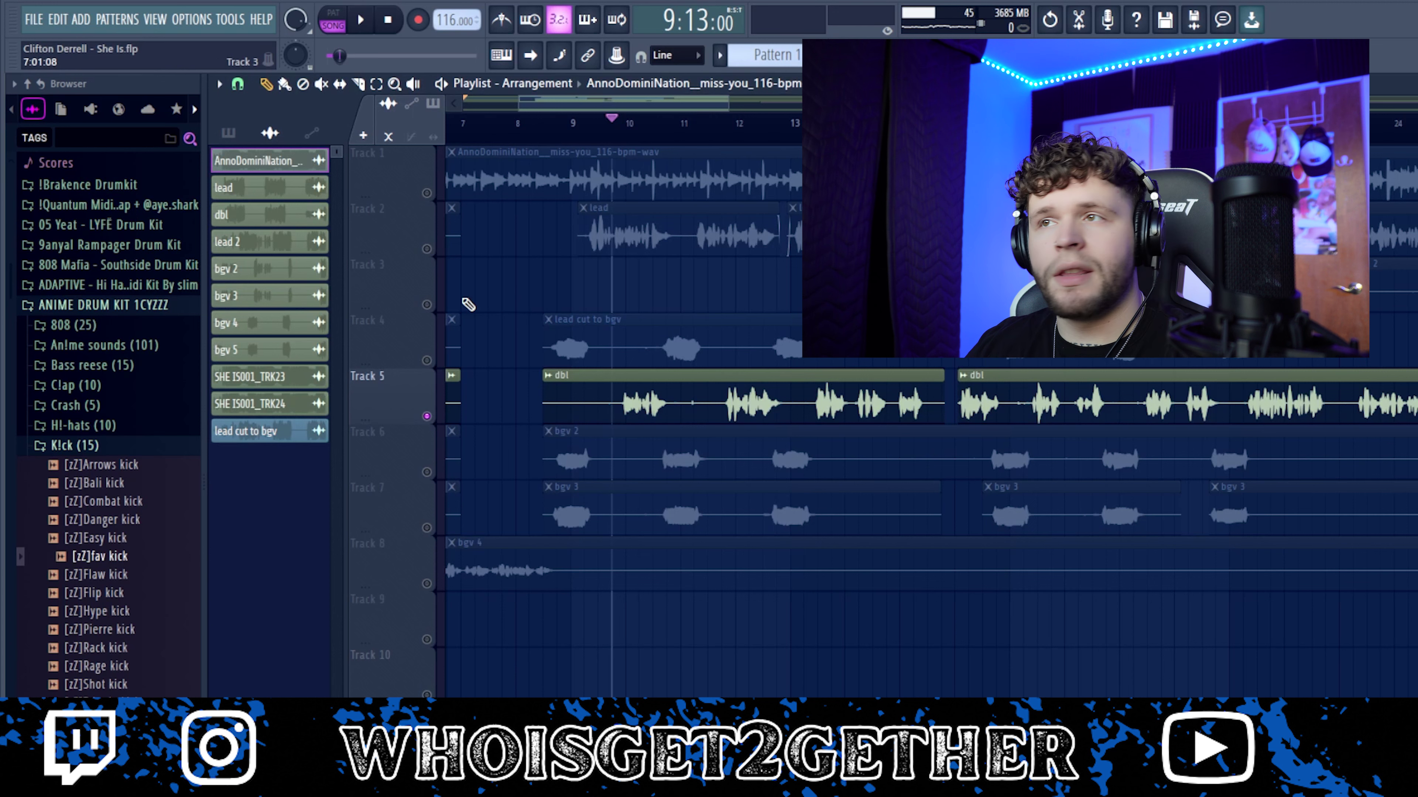
{"action": "key", "text": "space"}
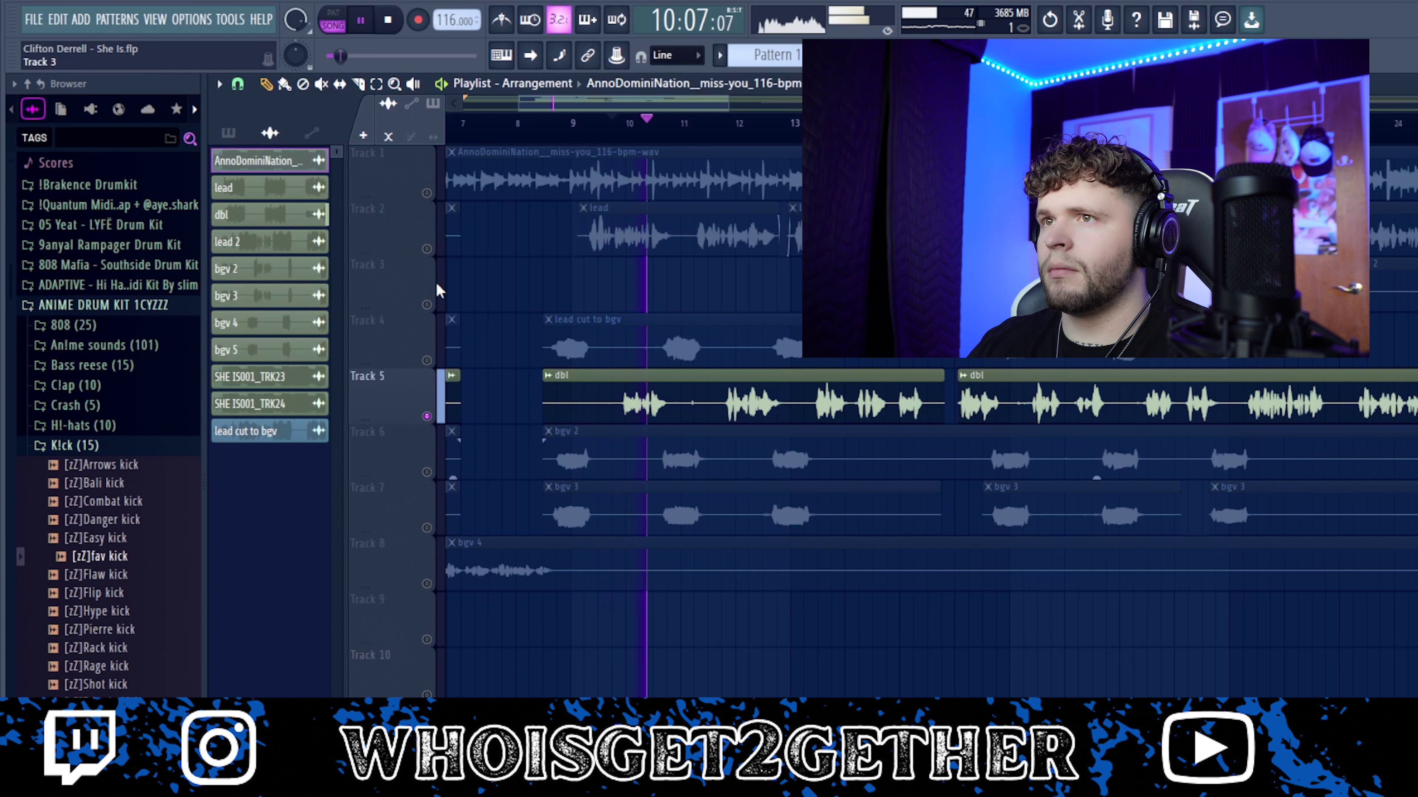
{"action": "left_click", "coordinate": [426, 249]}
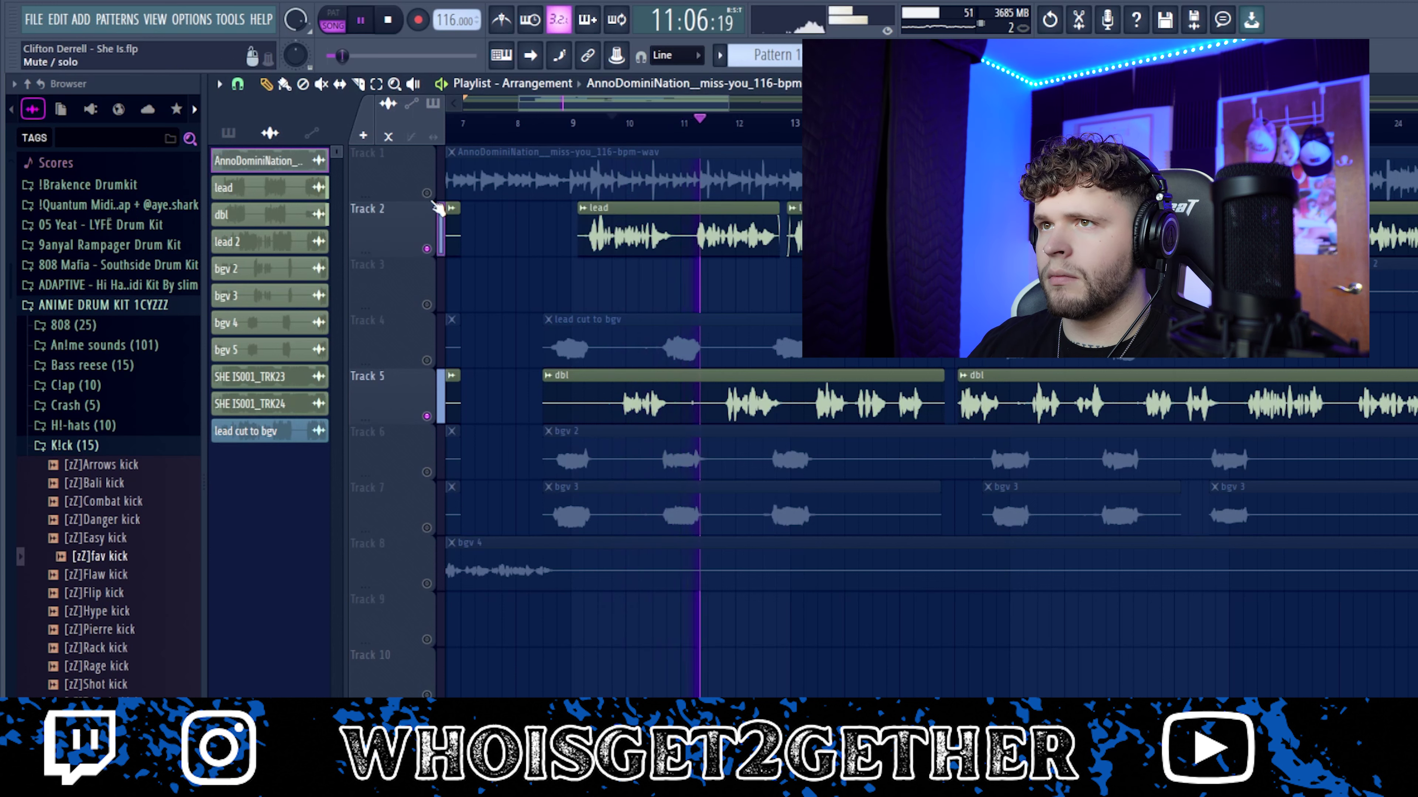
{"action": "left_click", "coordinate": [426, 192]}
Save the project and stop the playback of the beat, lead and dbl tracks.
{"action": "key", "text": "ctrl+s"}
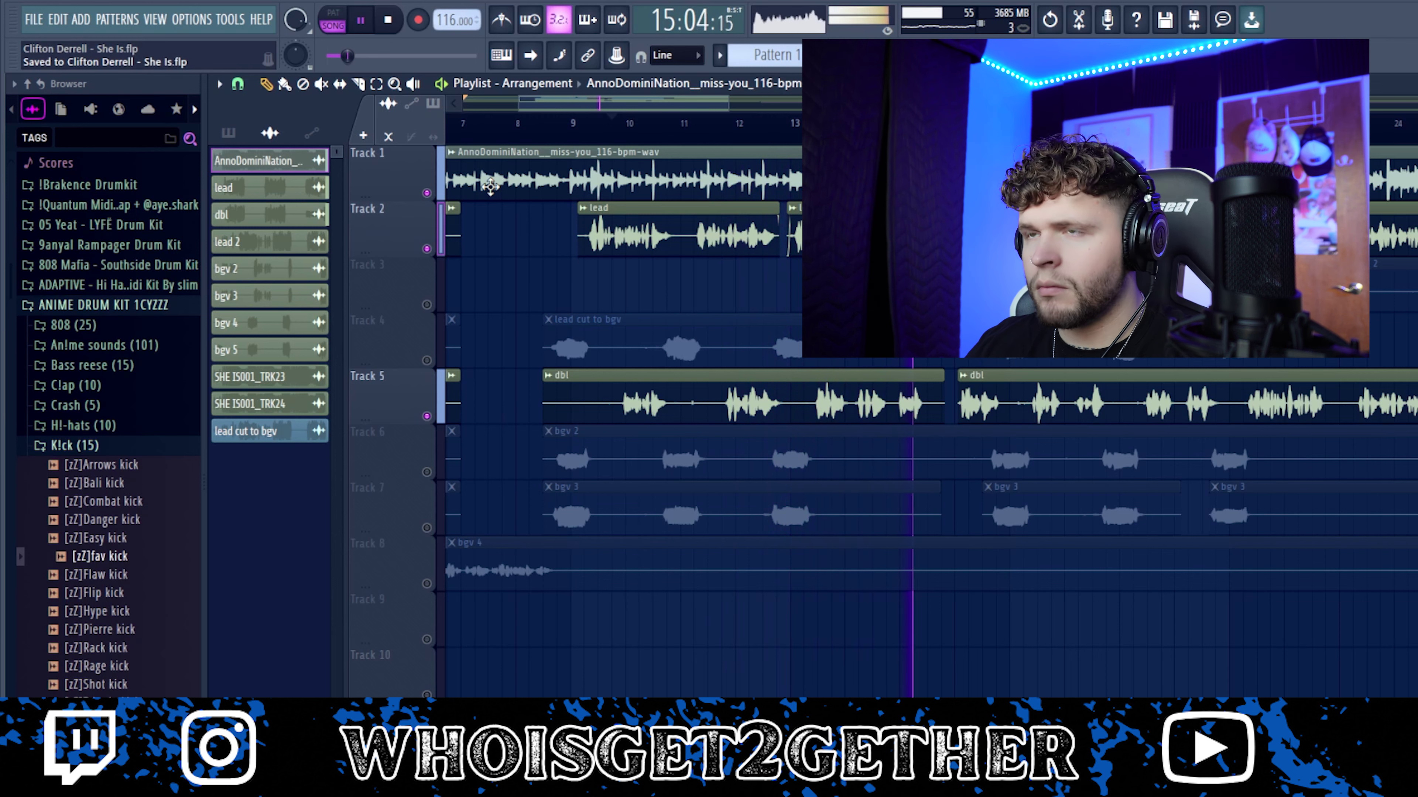
{"action": "left_click", "coordinate": [385, 21]}
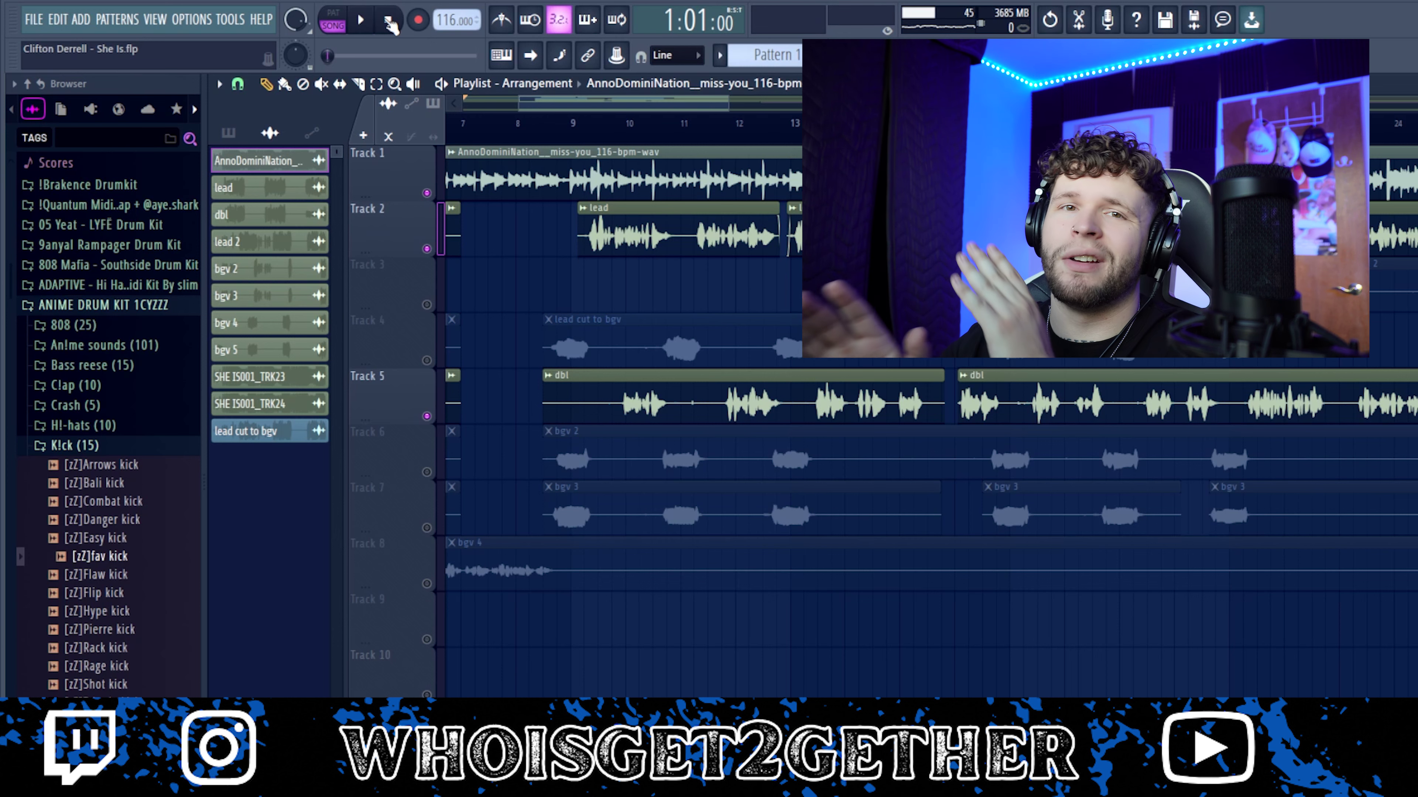
{"action": "key", "text": "ctrl+s"}
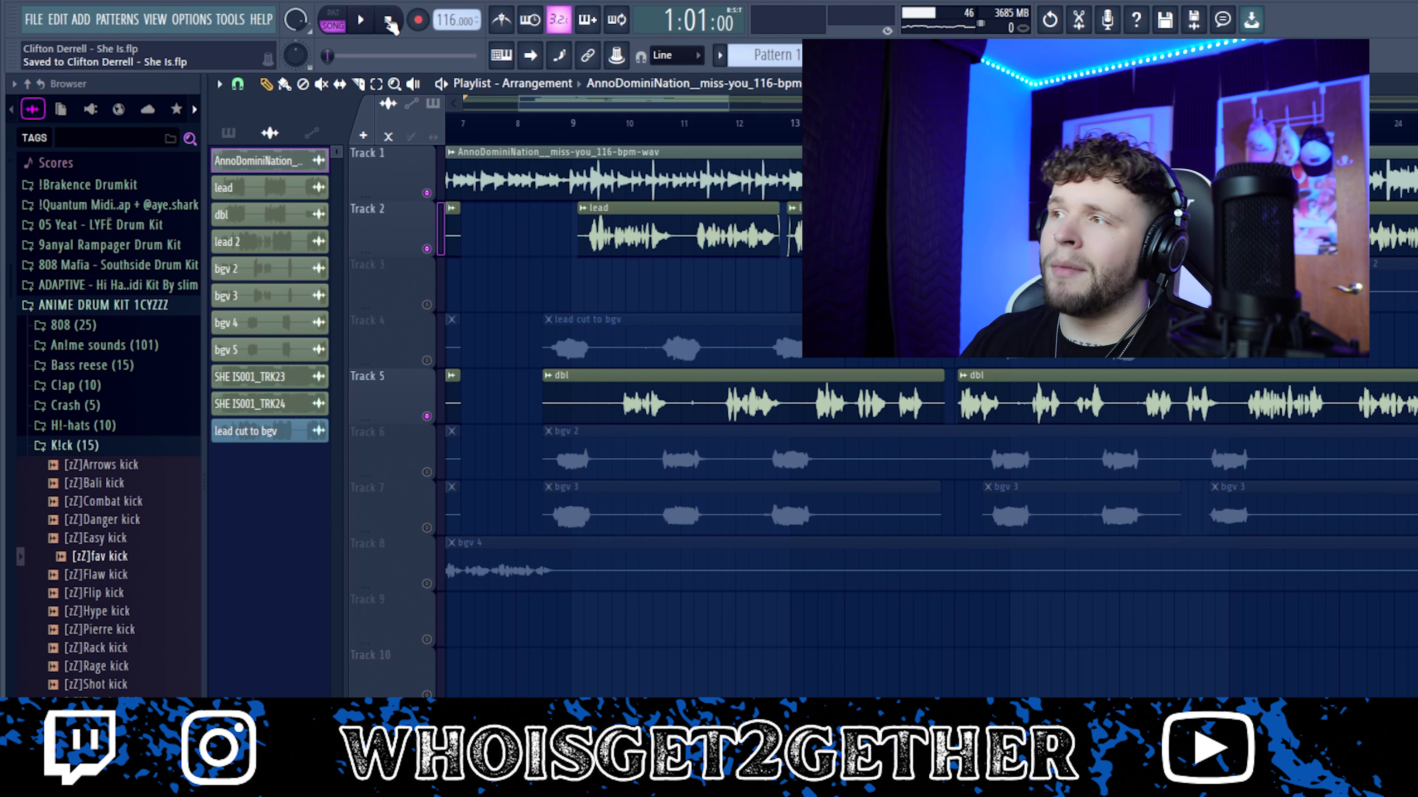
{"action": "key", "text": "ctrl+s"}
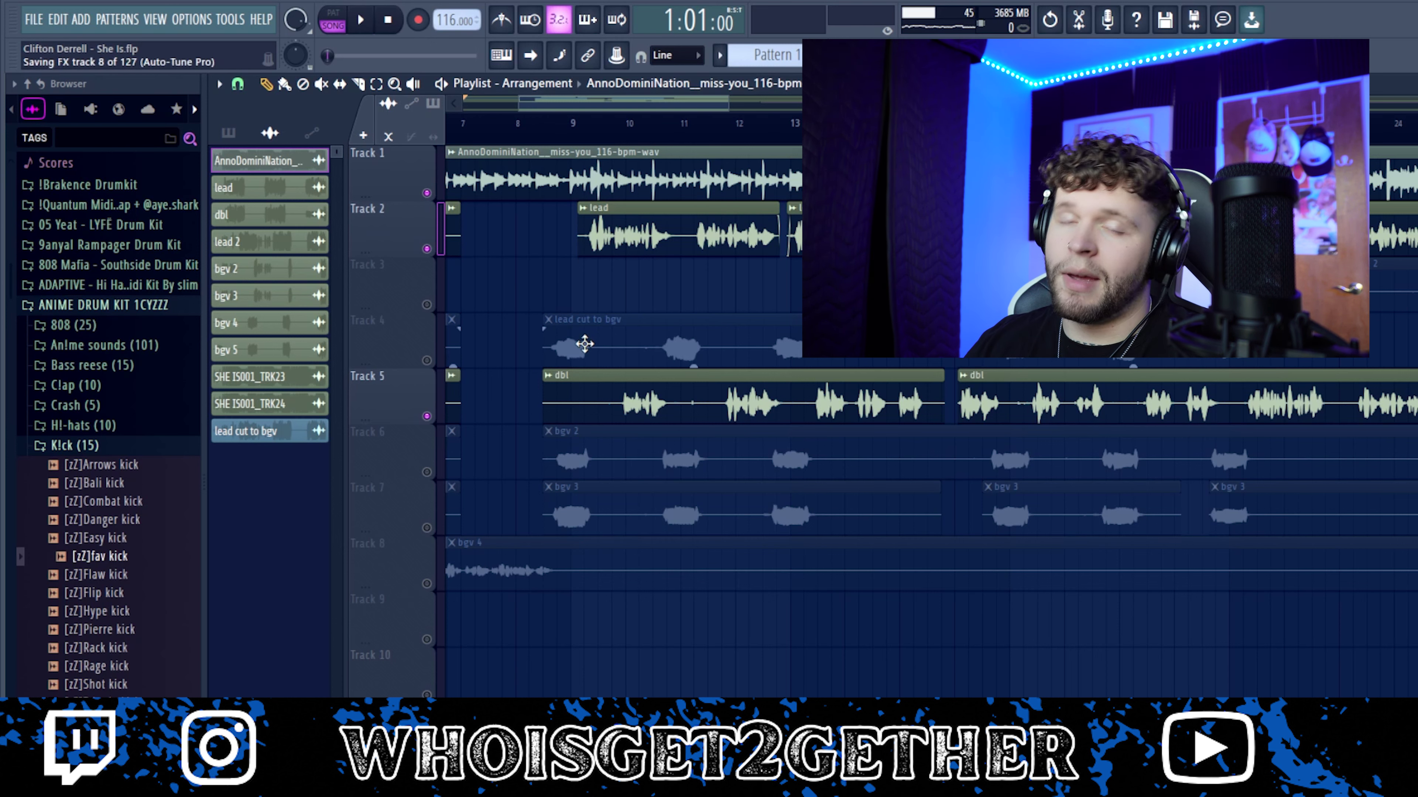
Review the Vocal Bender Stereo and ValhallaVintageVerb settings on the bgv L mixer track.
{"action": "key", "text": "F9"}
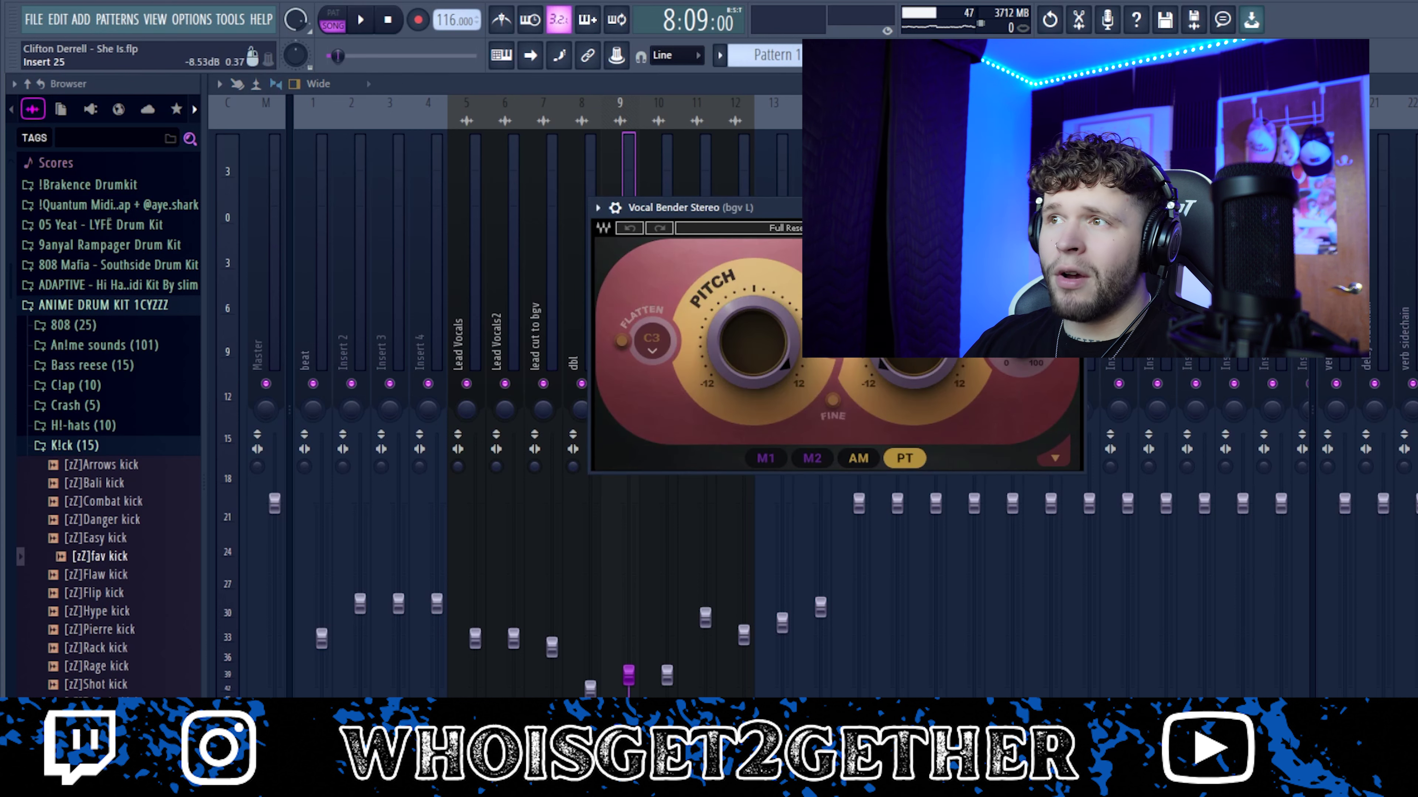
{"action": "left_click_drag", "start_coordinate": [892, 212], "coordinate": [795, 235]}
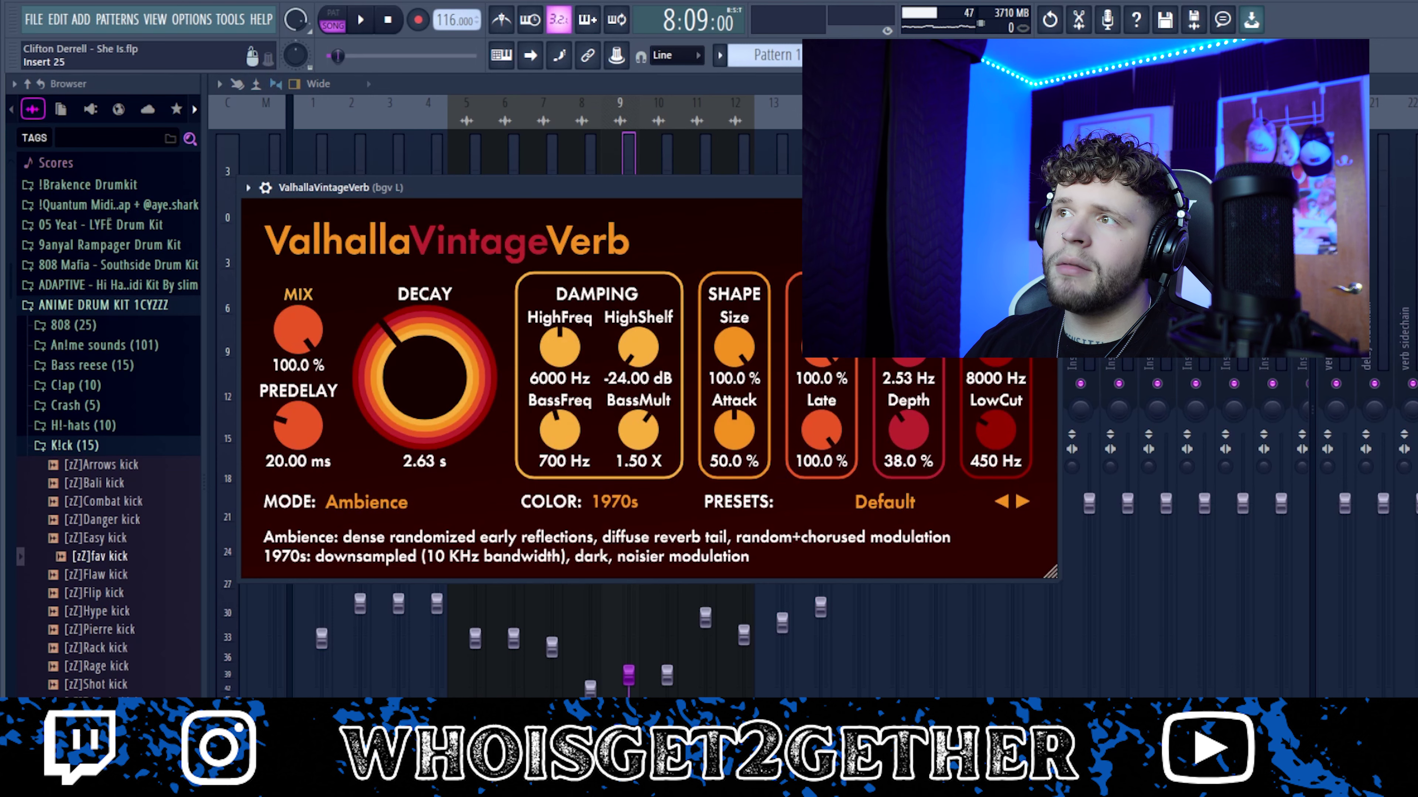
{"action": "left_click_drag", "start_coordinate": [876, 188], "coordinate": [824, 205]}
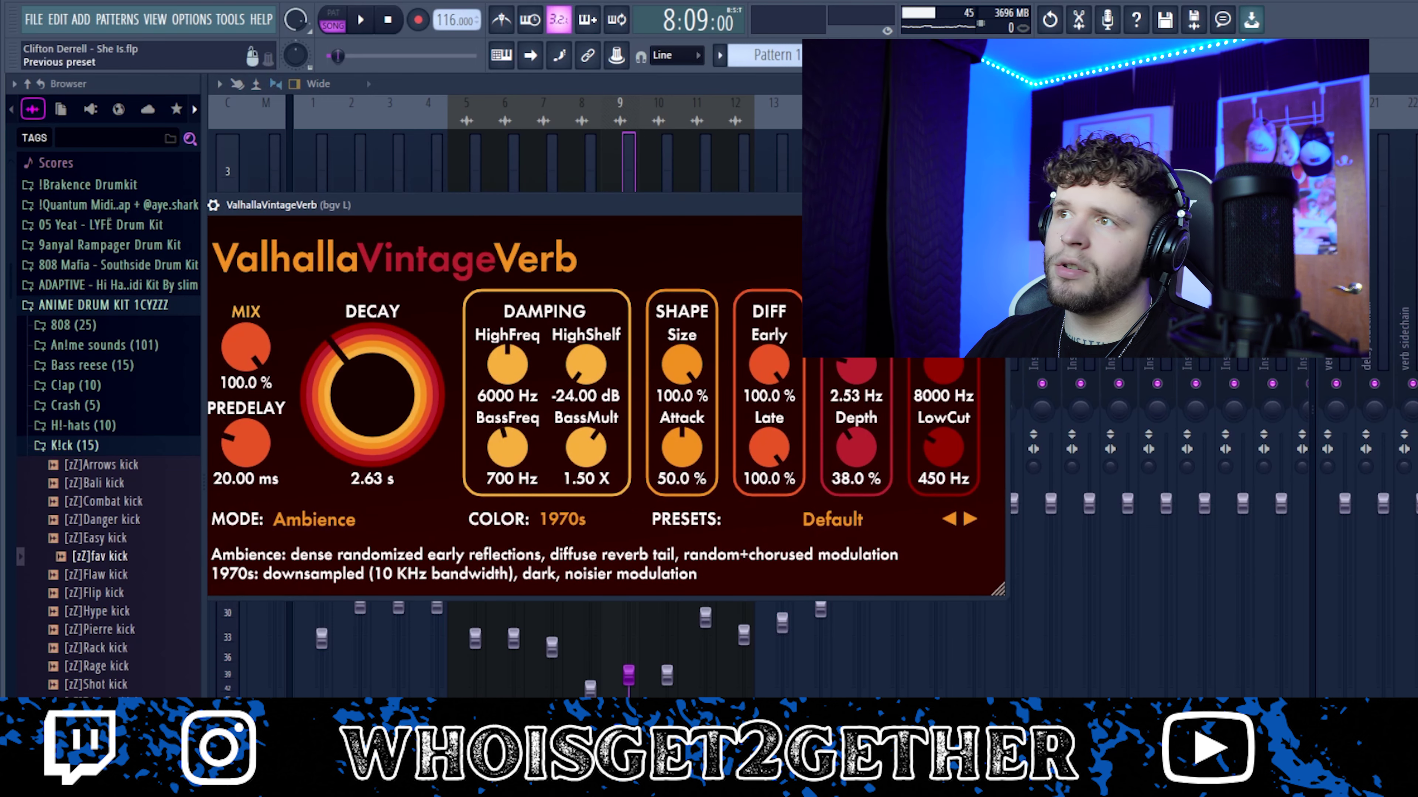
{"action": "key", "text": "Escape"}
Play the soloed bgv 2 and bgv 3 tracks, unmuting the lead vocal and the beat during playback.
{"action": "key", "text": "F5"}
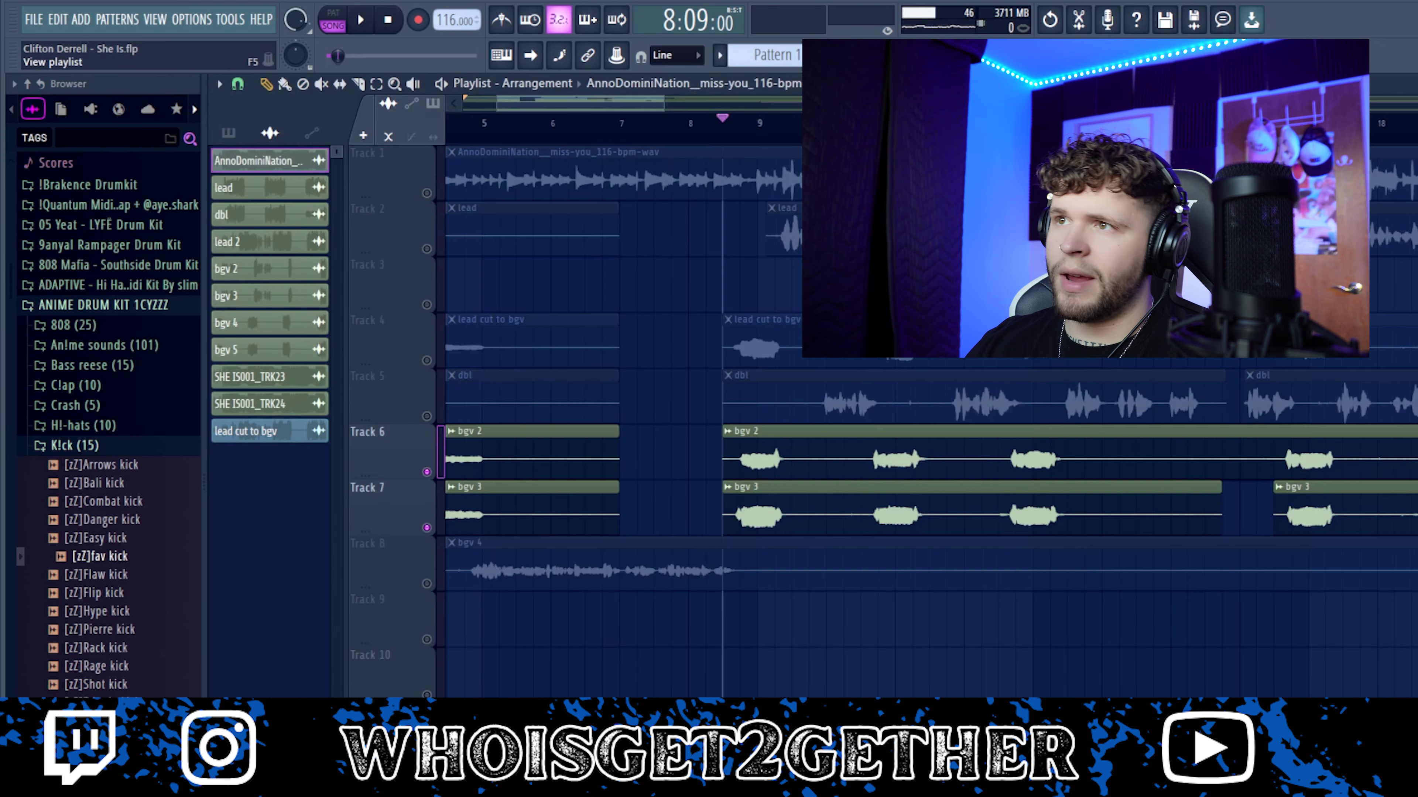
{"action": "key", "text": "space"}
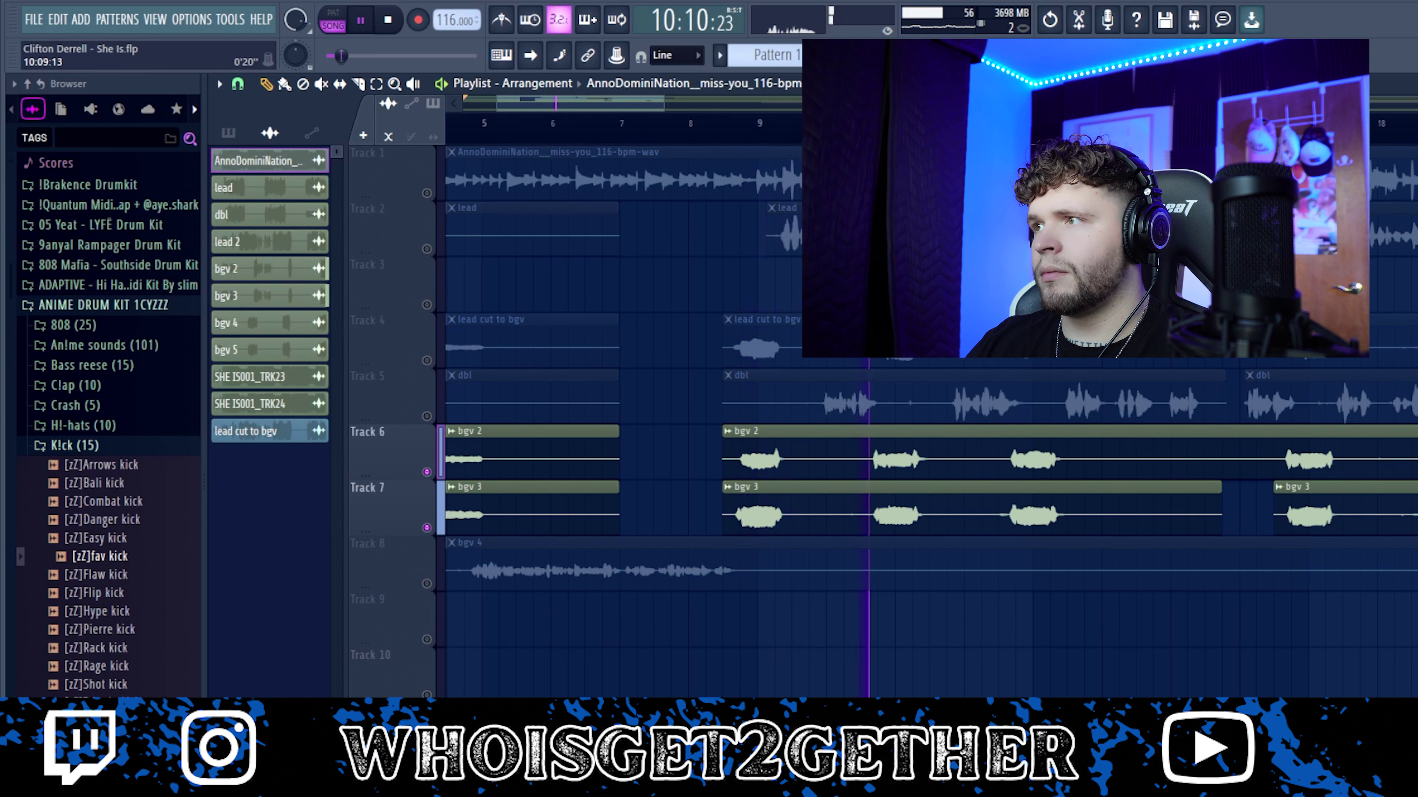
{"action": "left_click", "coordinate": [426, 248]}
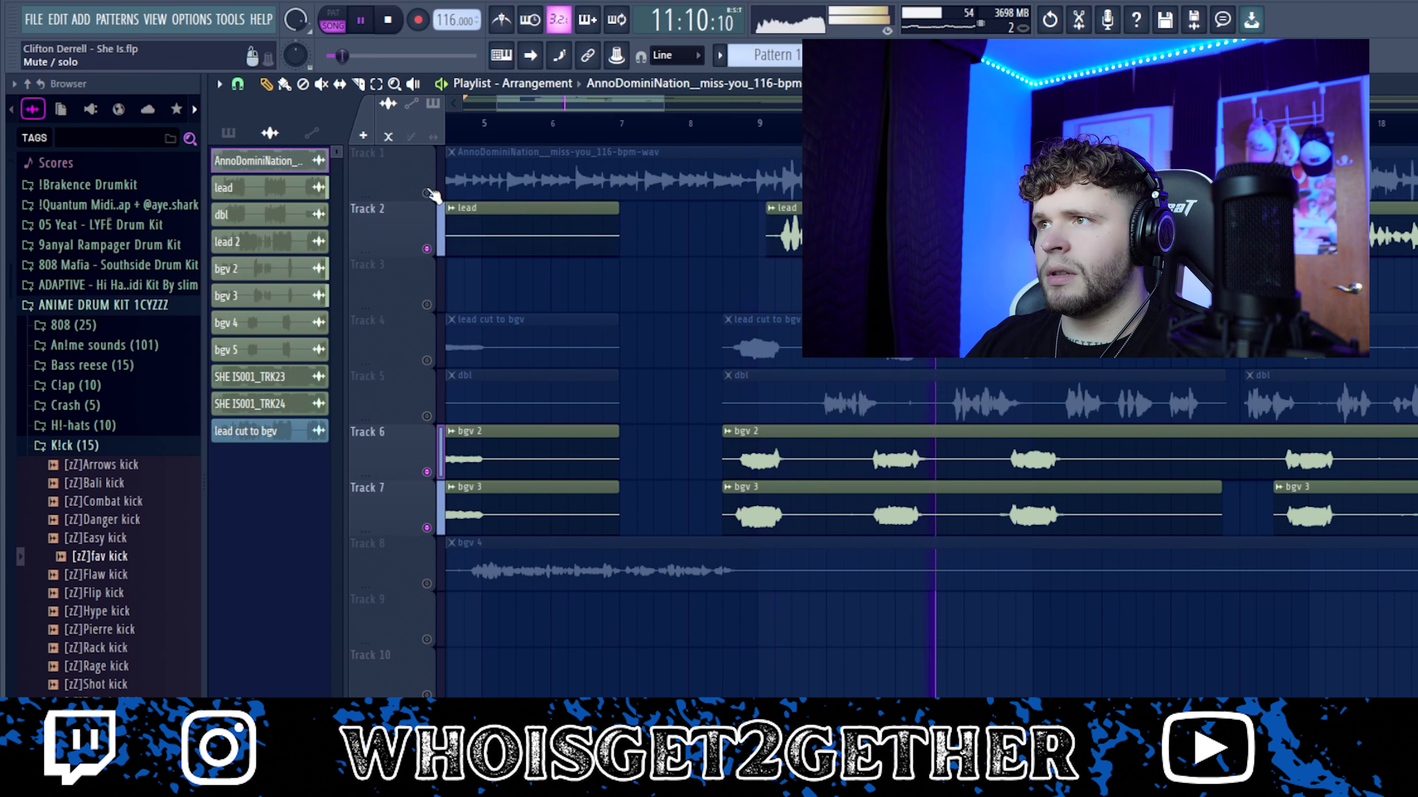
{"action": "left_click", "coordinate": [426, 192]}
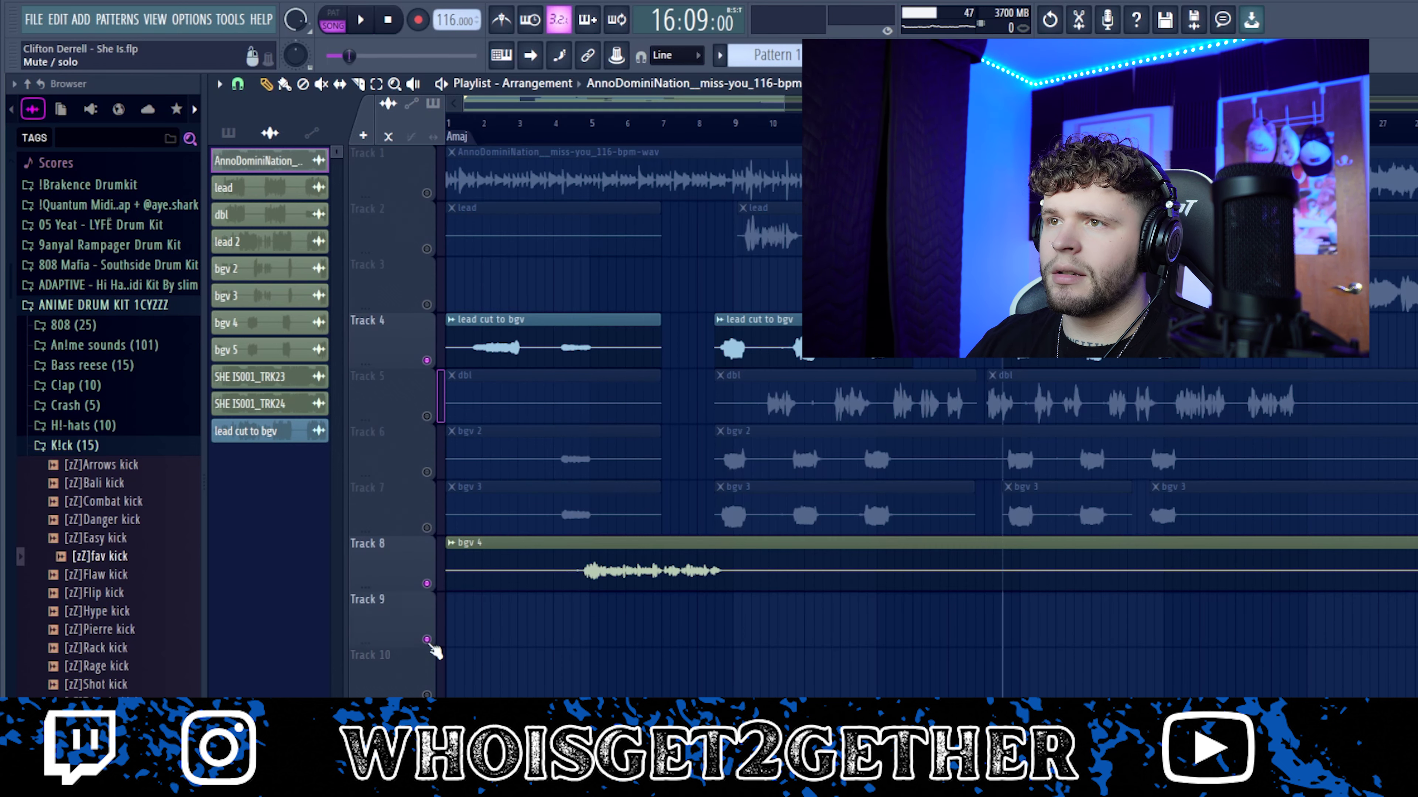
Listen to the soloed lead cut to bgv, bgv 4 and bgv 5 clips, skipping ahead through the arrangement.
{"action": "key", "text": "space"}
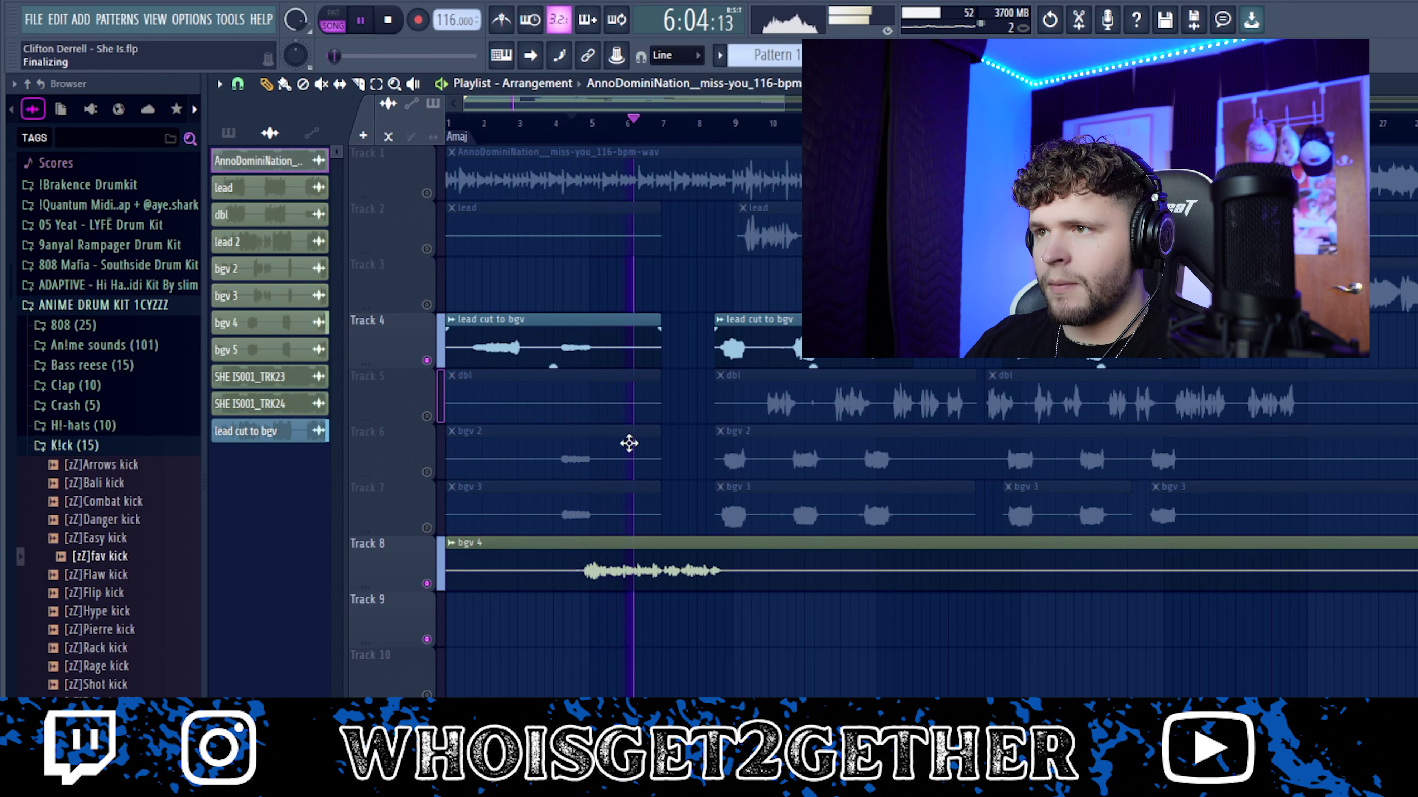
{"action": "scroll", "coordinate": [629, 443], "scroll_direction": "down", "scroll_amount": 4}
{"action": "left_click", "coordinate": [534, 125]}
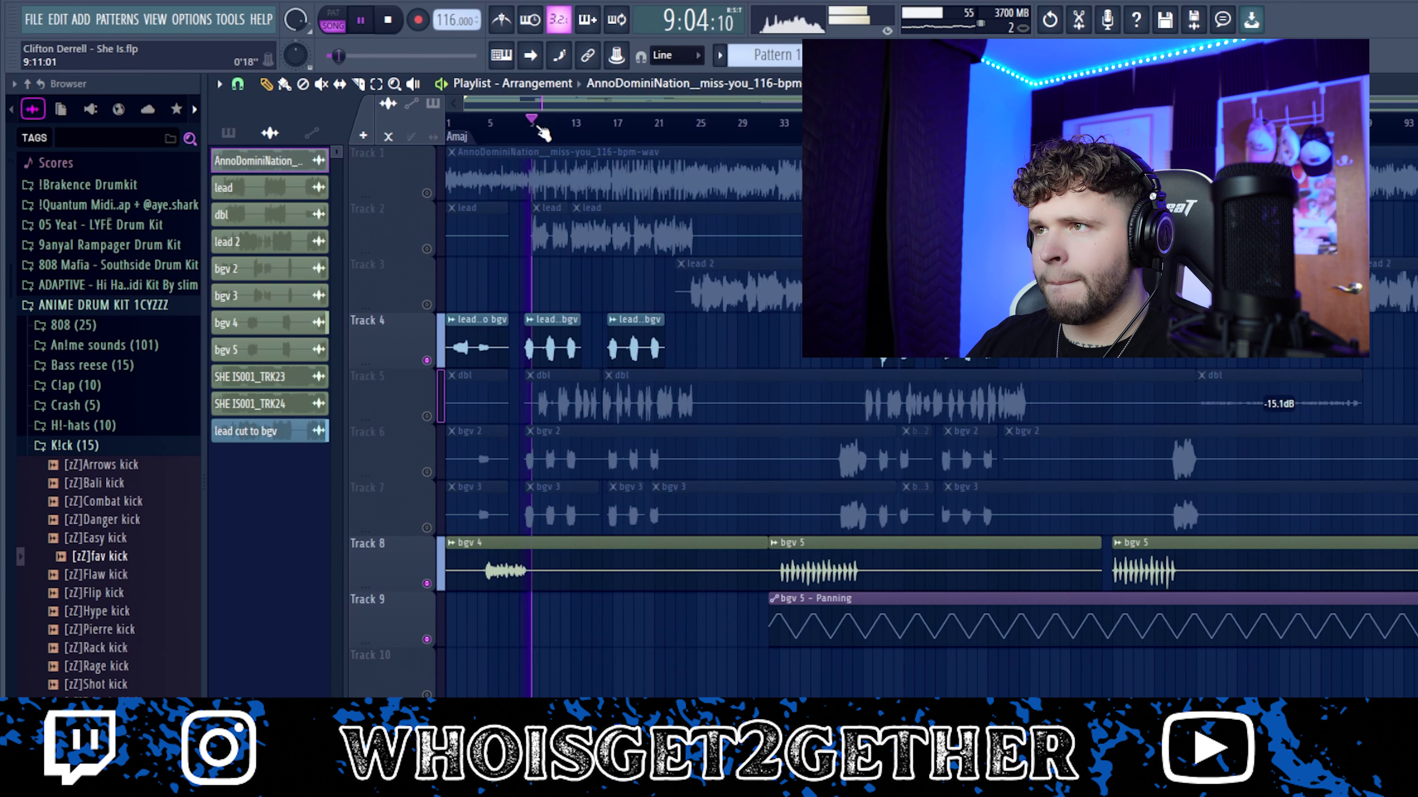
{"action": "scroll", "coordinate": [826, 421], "scroll_direction": "up", "scroll_amount": 4}
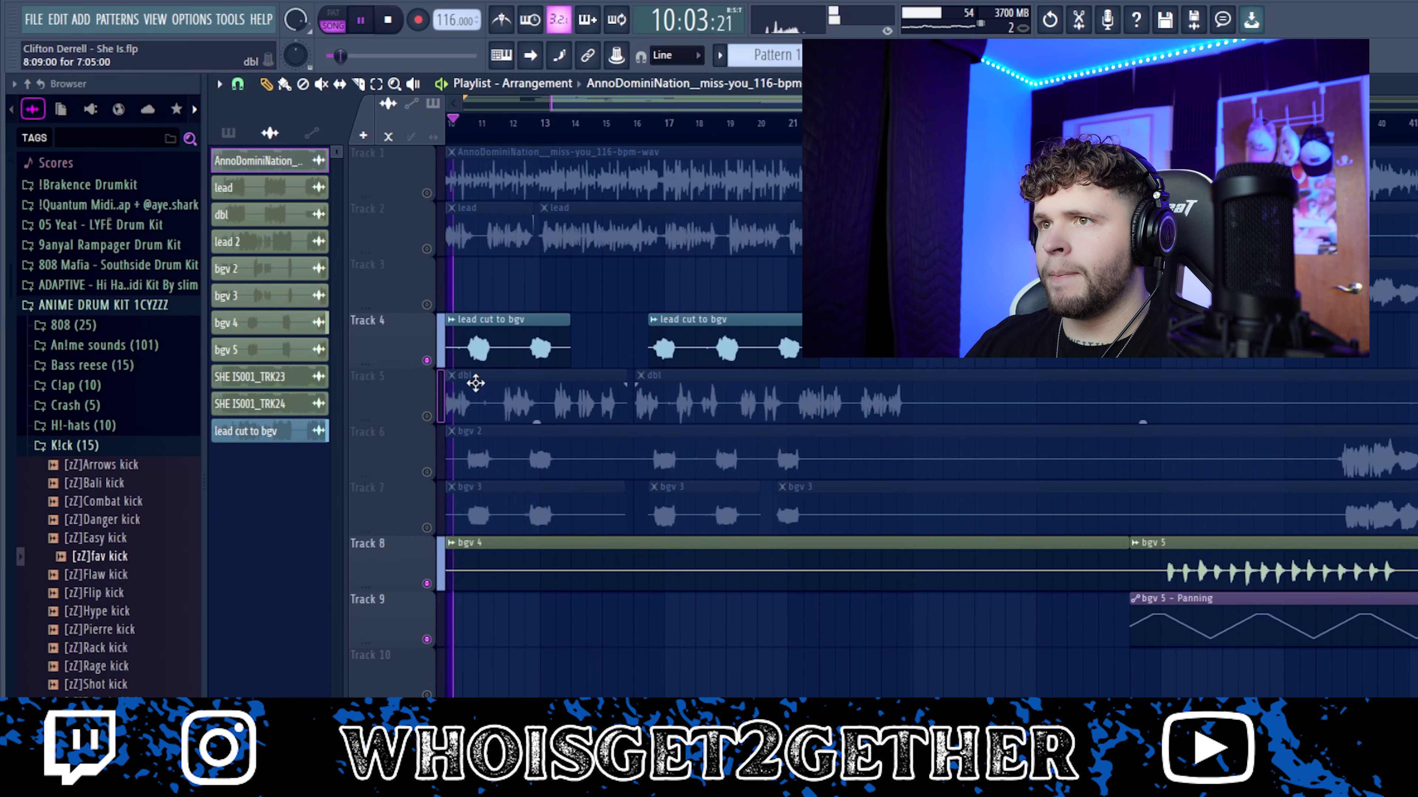
{"action": "scroll", "coordinate": [803, 447], "scroll_direction": "down", "scroll_amount": 1}
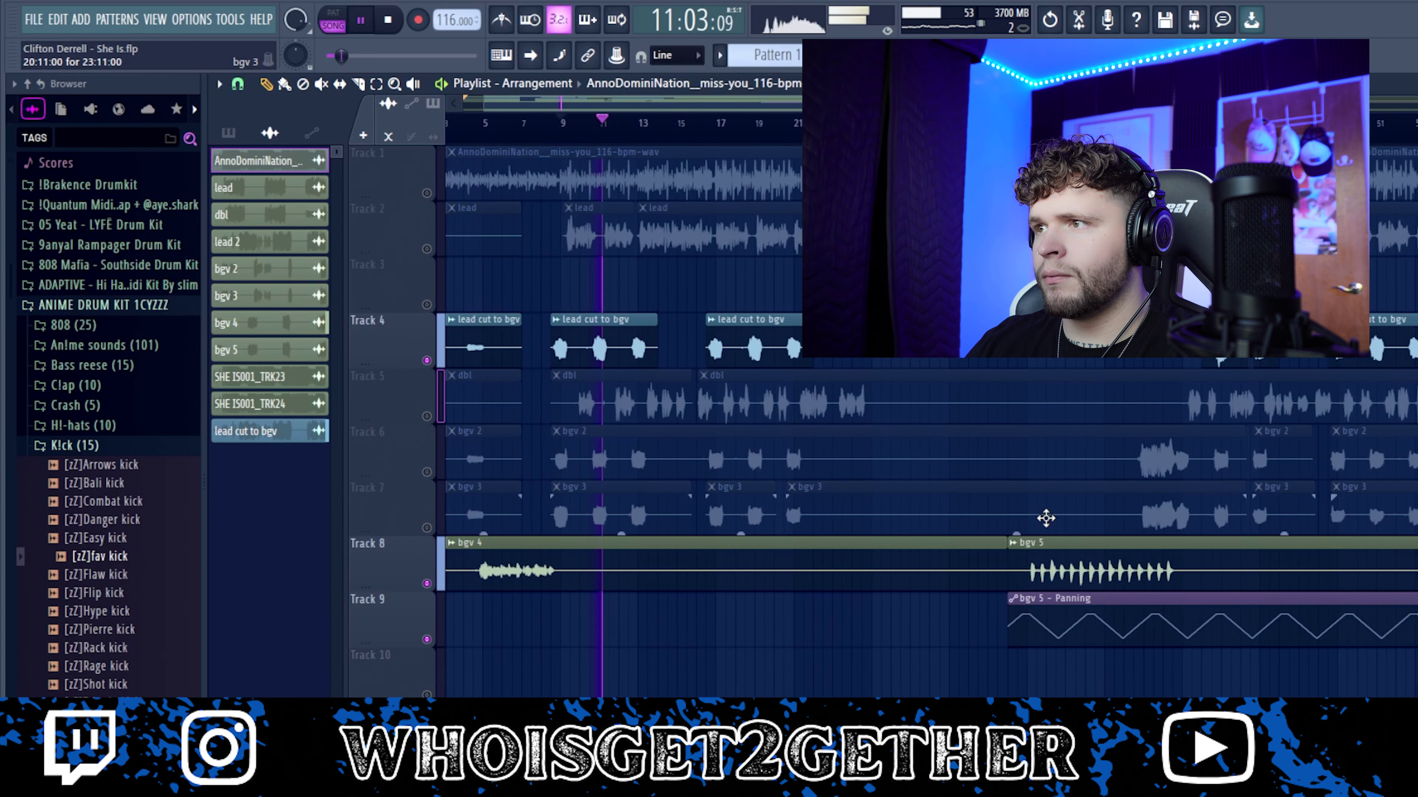
{"action": "scroll", "coordinate": [1035, 518], "scroll_direction": "up", "scroll_amount": 2}
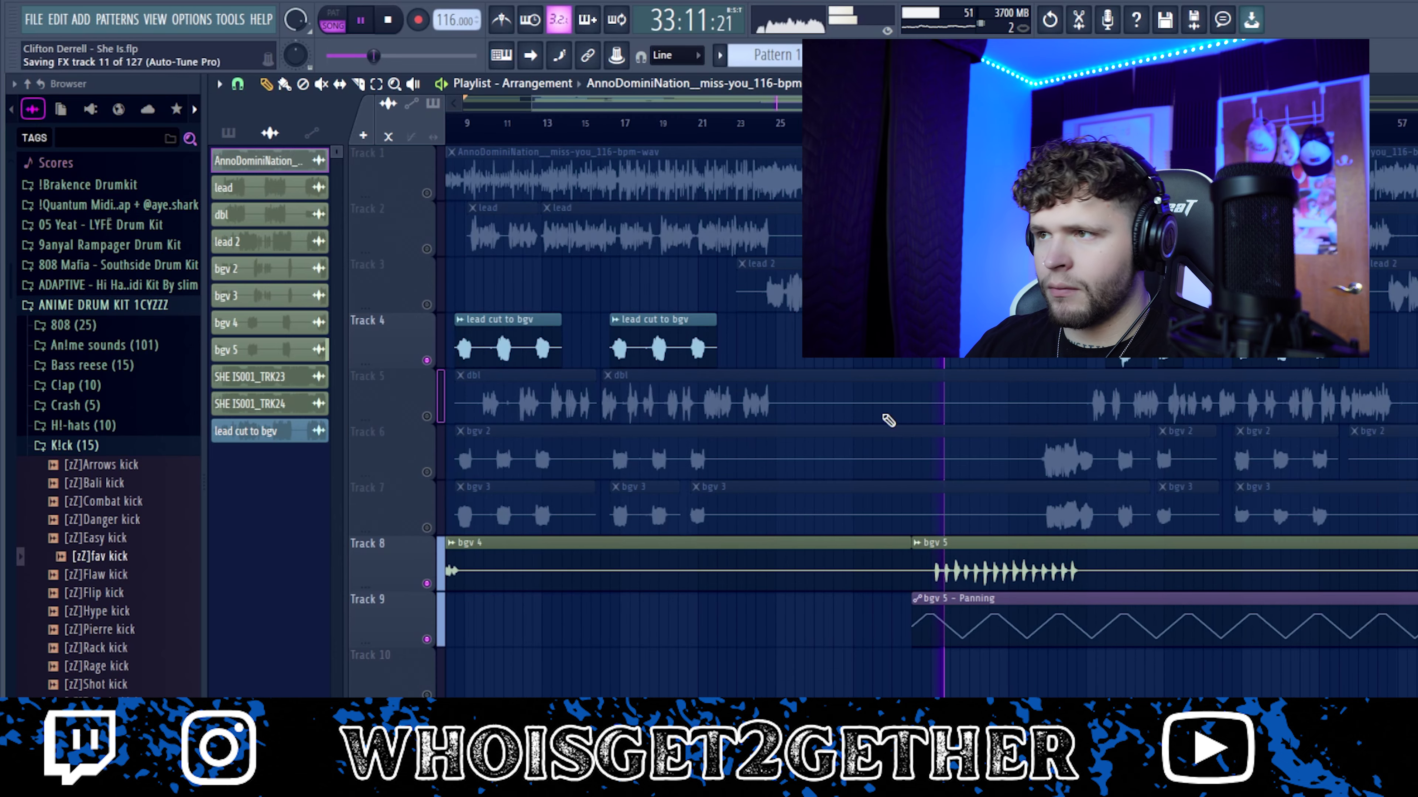
{"action": "scroll", "coordinate": [862, 459], "scroll_direction": "down", "scroll_amount": 1}
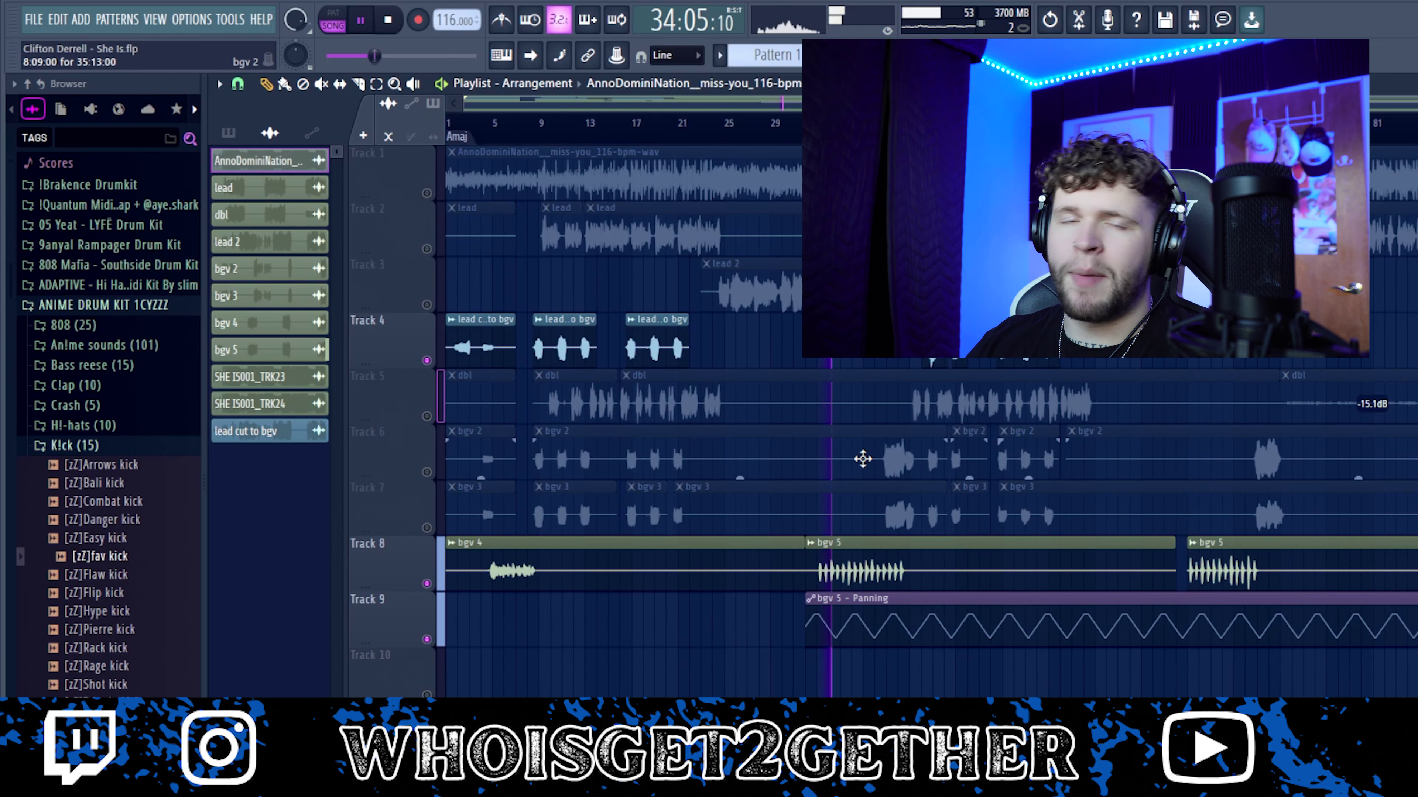
{"action": "scroll", "coordinate": [860, 491], "scroll_direction": "down", "scroll_amount": 1}
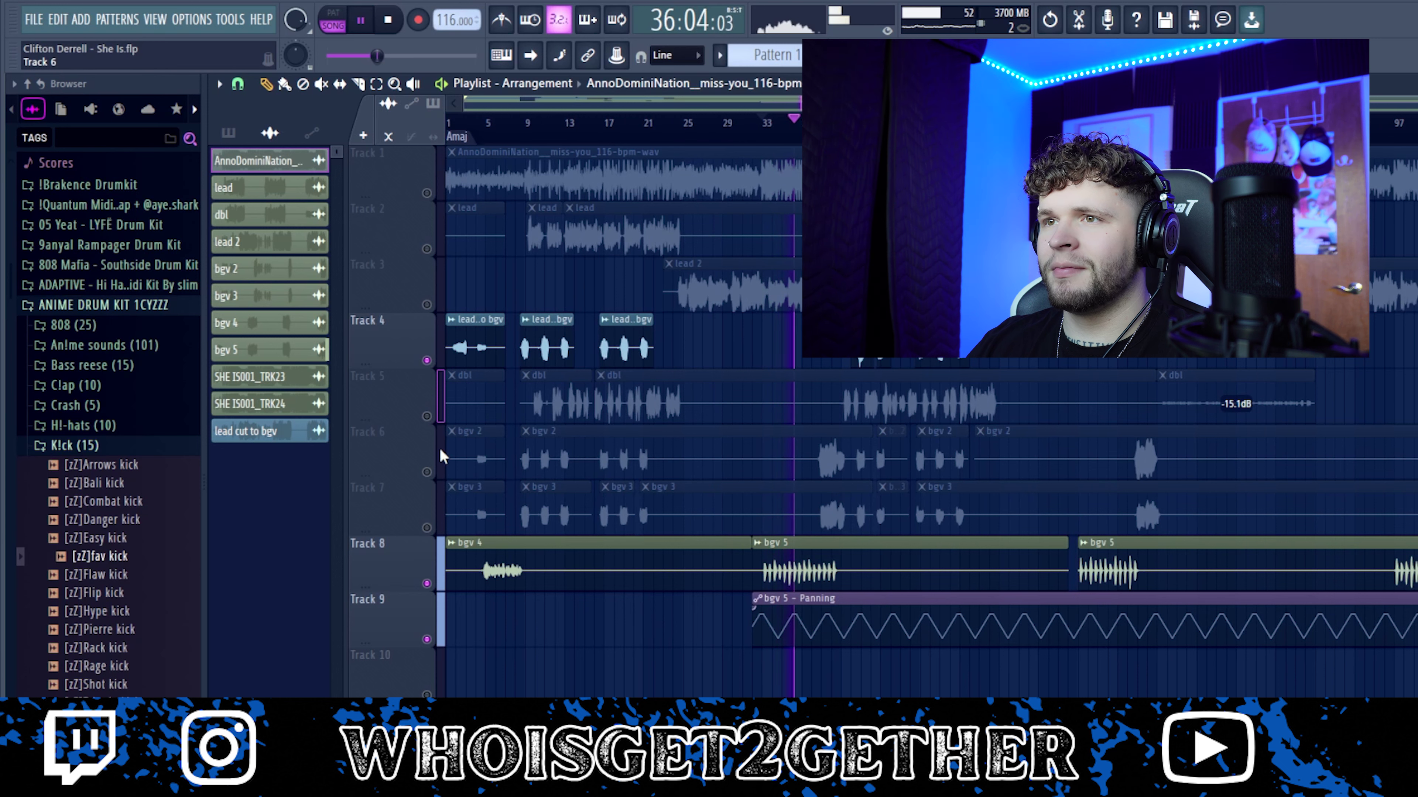
Stop playback and solo the dbl vocals on Track 5.
{"action": "key", "text": "space"}
{"action": "left_click", "coordinate": [426, 416], "text": "ctrl"}
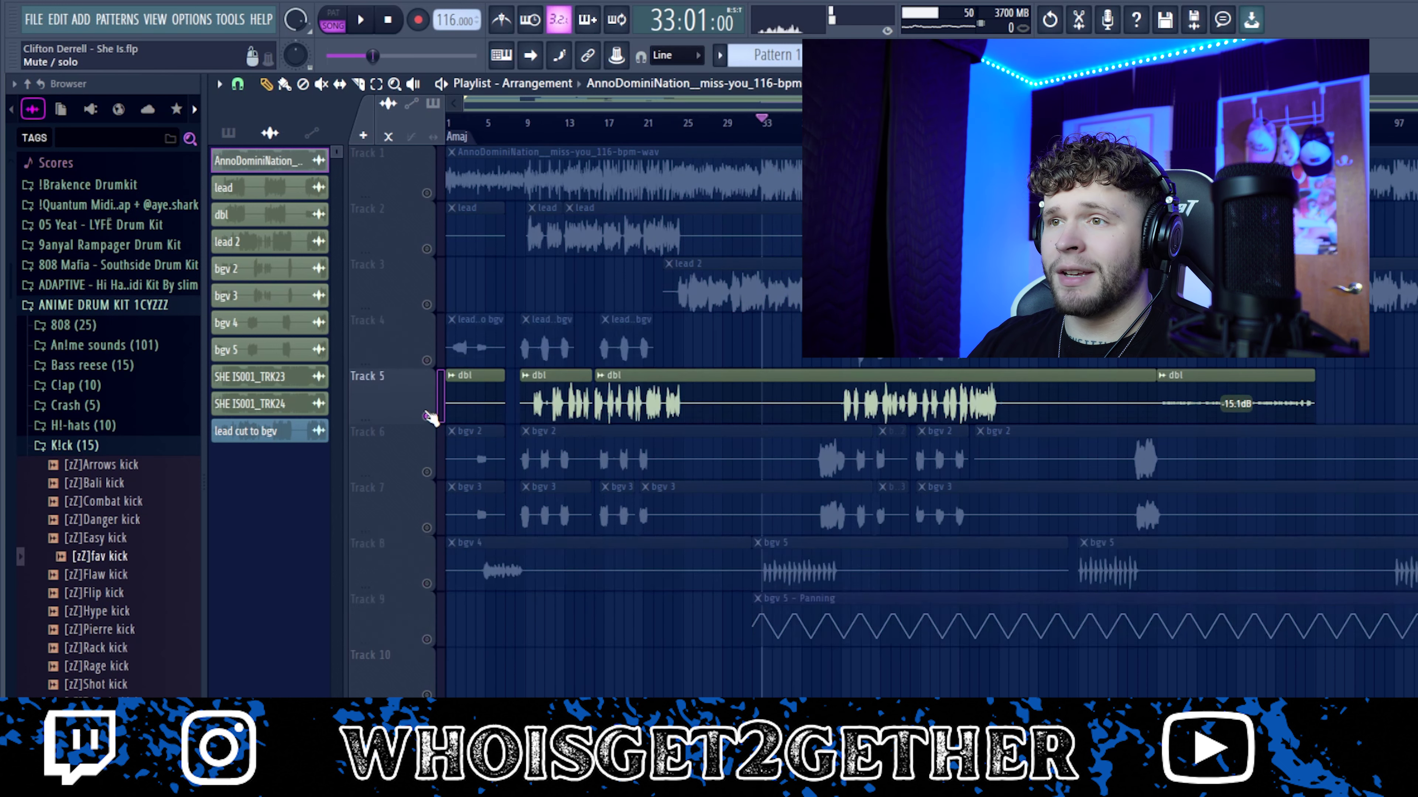
Unsolo the dbl vocals on Track 5 and play the full mix of the song's ending from position 102:10:00.
{"action": "left_click", "coordinate": [427, 416], "text": "ctrl"}
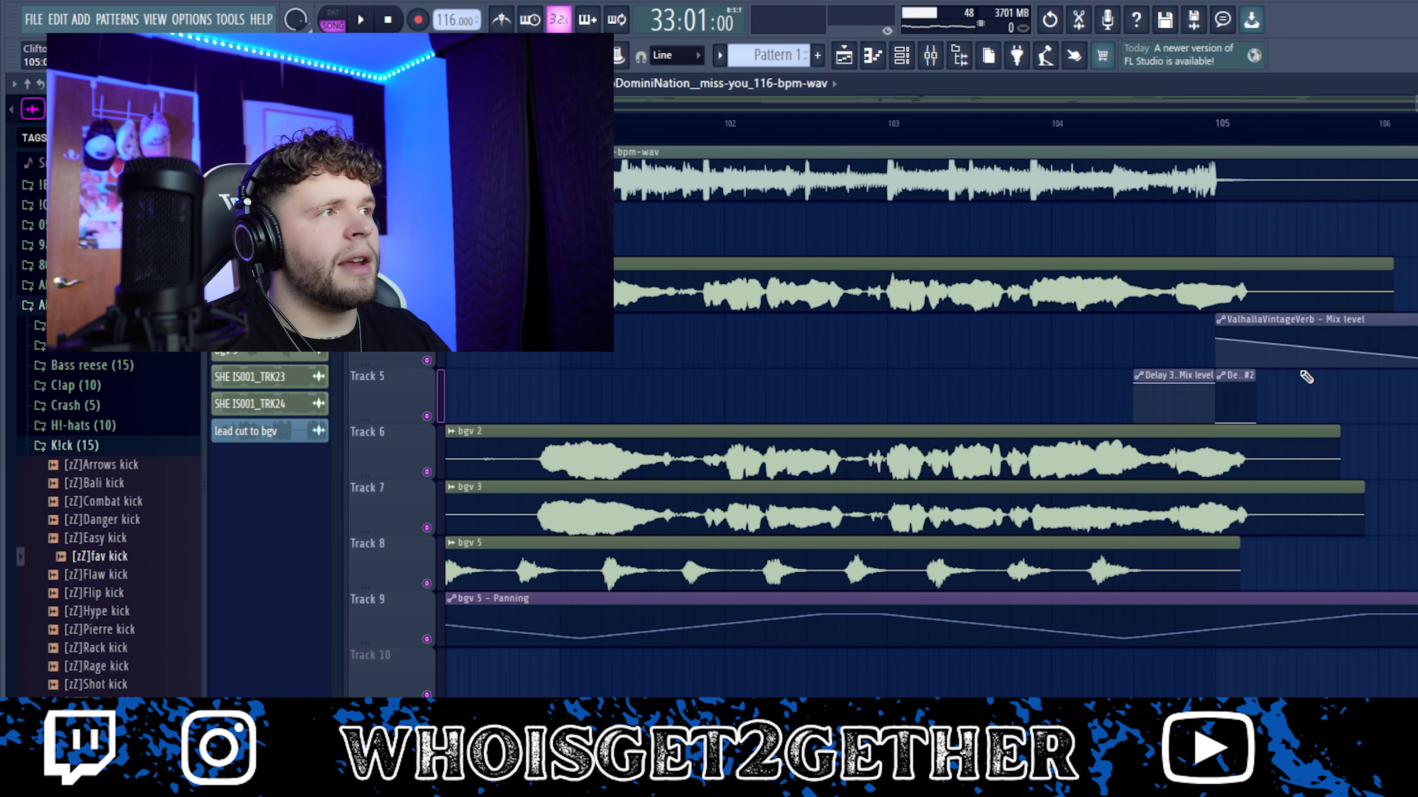
{"action": "left_click", "coordinate": [816, 122]}
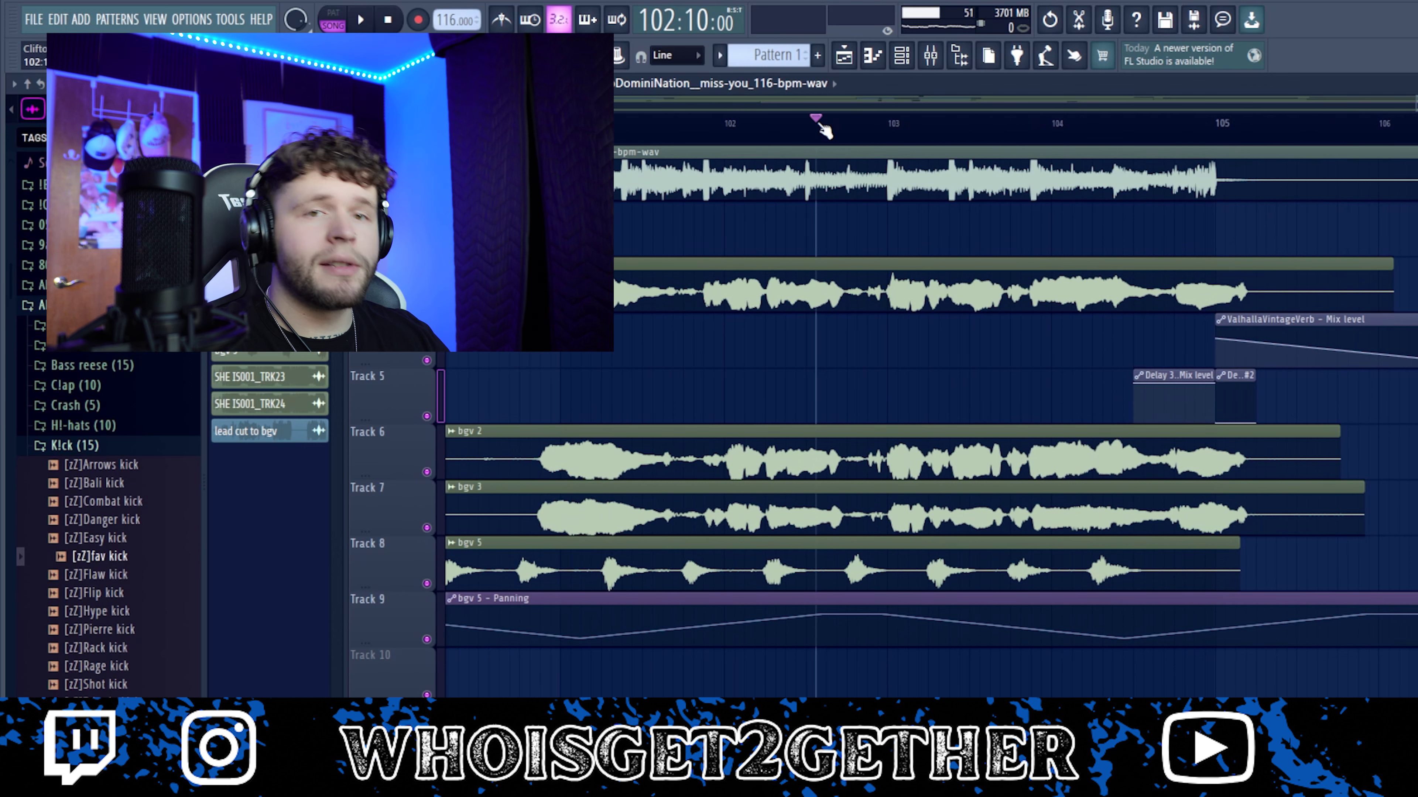
{"action": "key", "text": "space"}
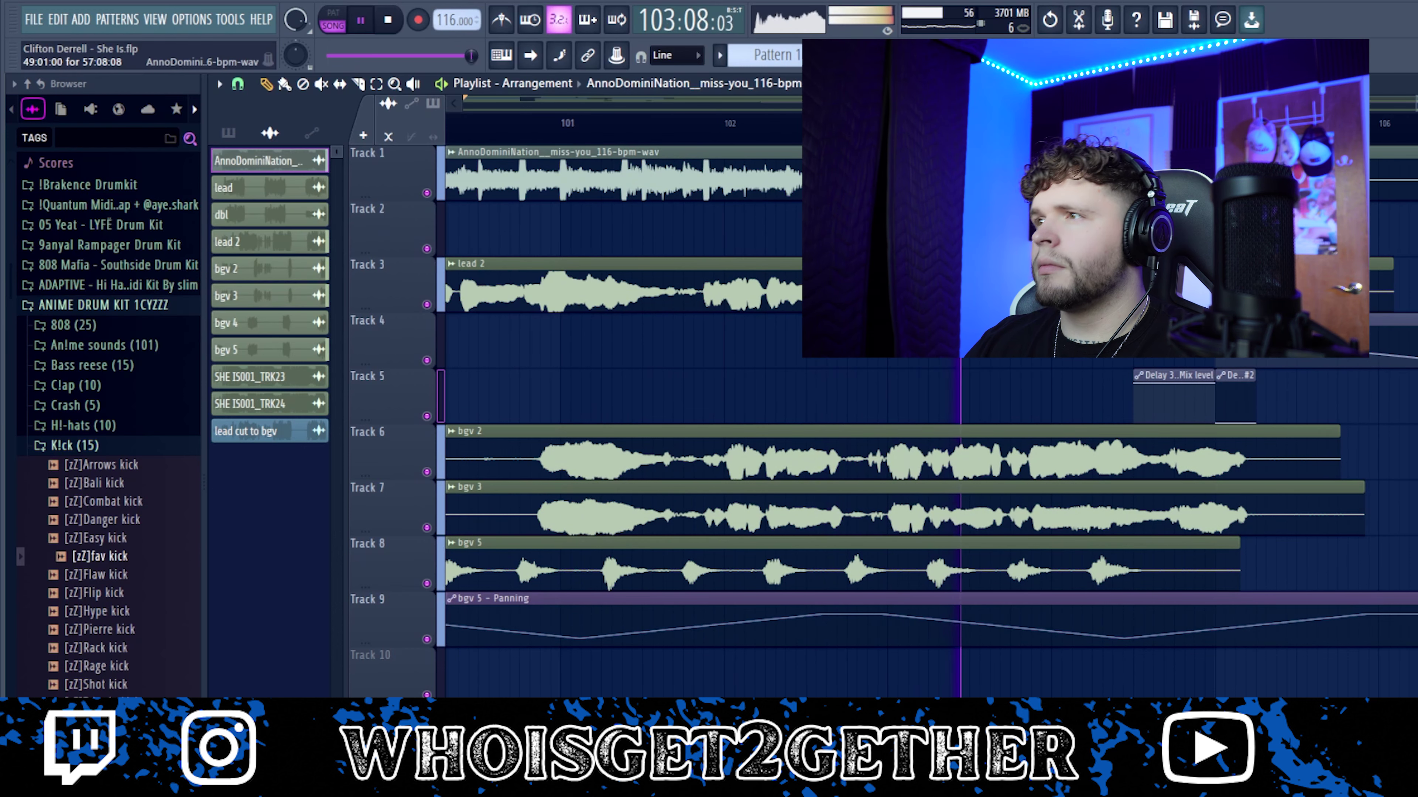
Save the project during playback, stop the song at its ending, and save the project once more.
{"action": "key", "text": "ctrl+s"}
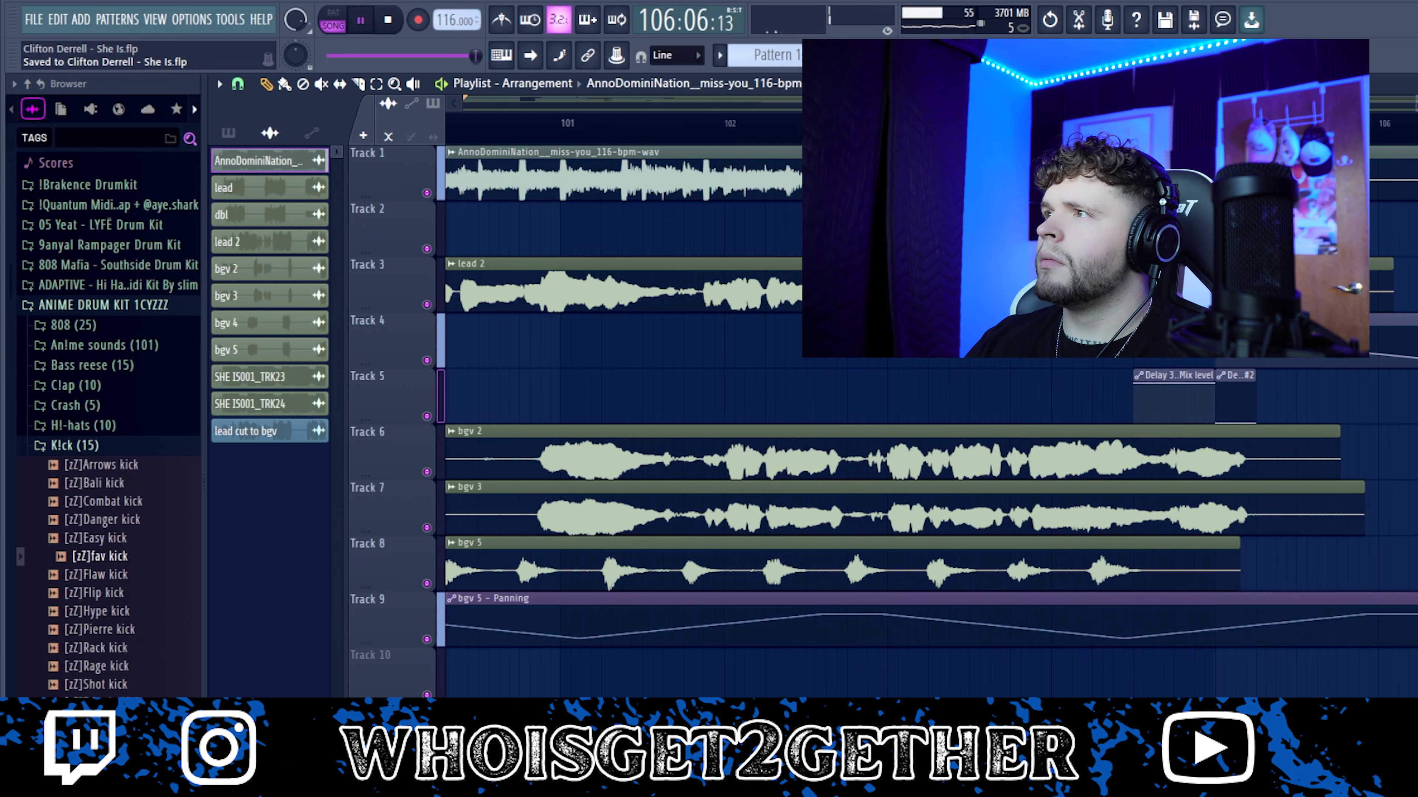
{"action": "key", "text": "space"}
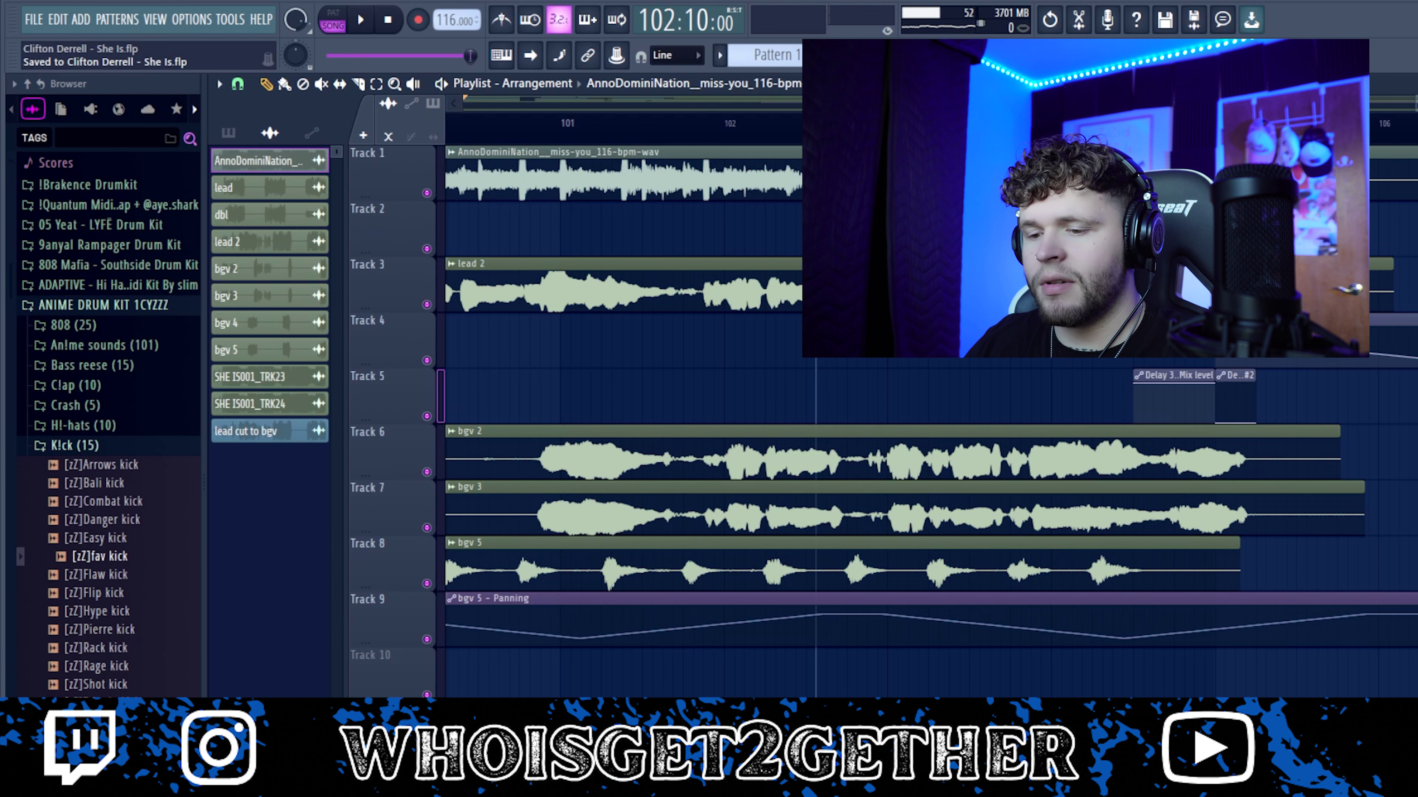
{"action": "scroll", "coordinate": [1193, 392], "scroll_direction": "down", "scroll_amount": 3}
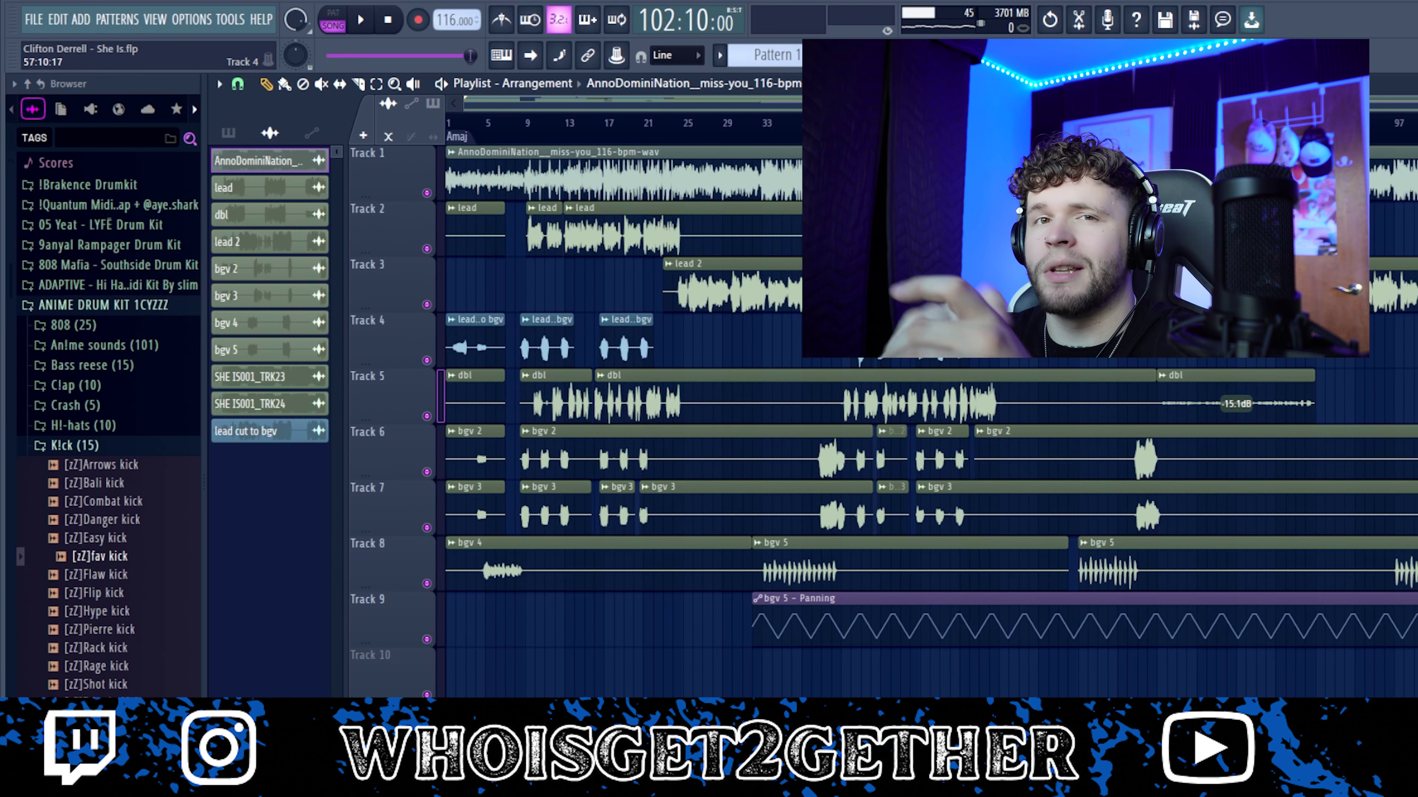
{"action": "key", "text": "ctrl+s"}
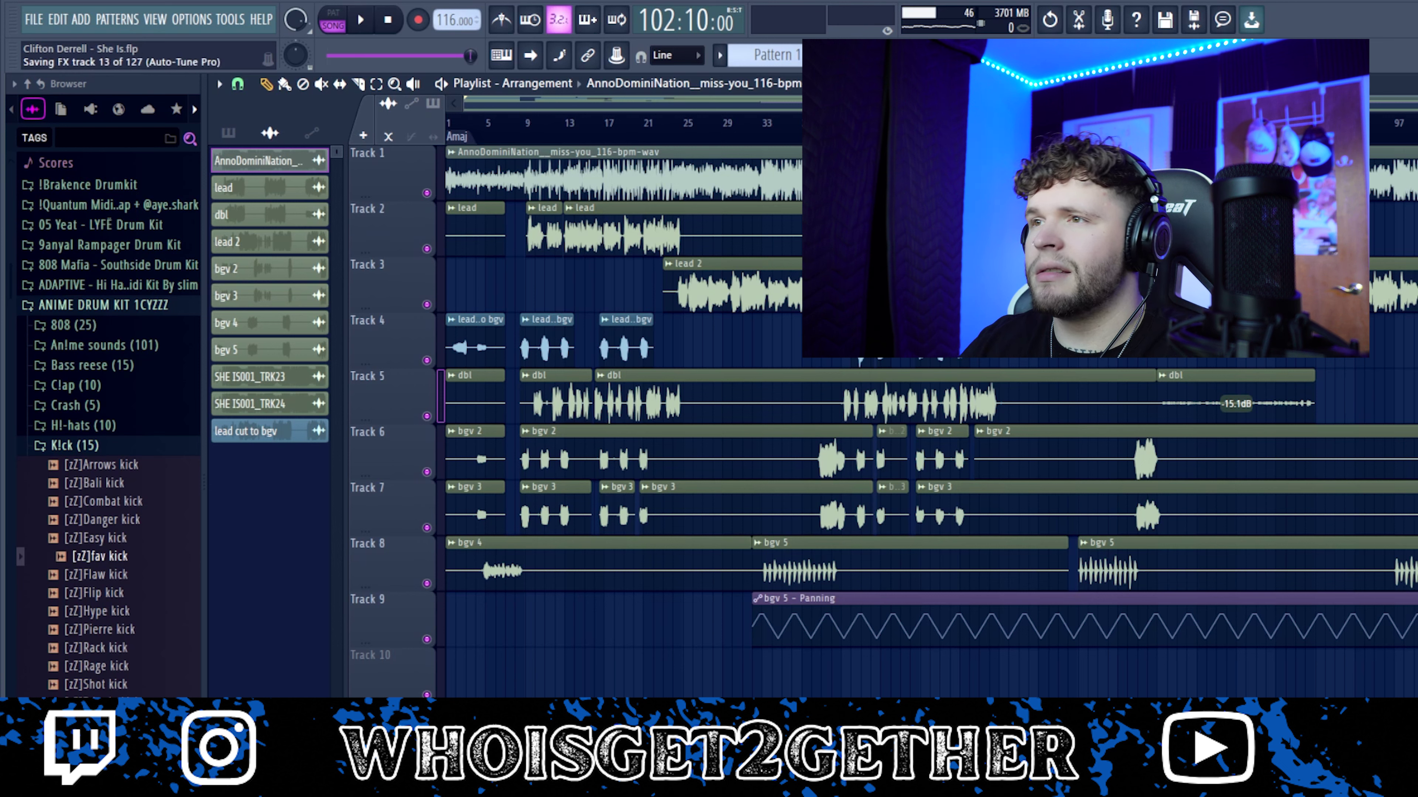